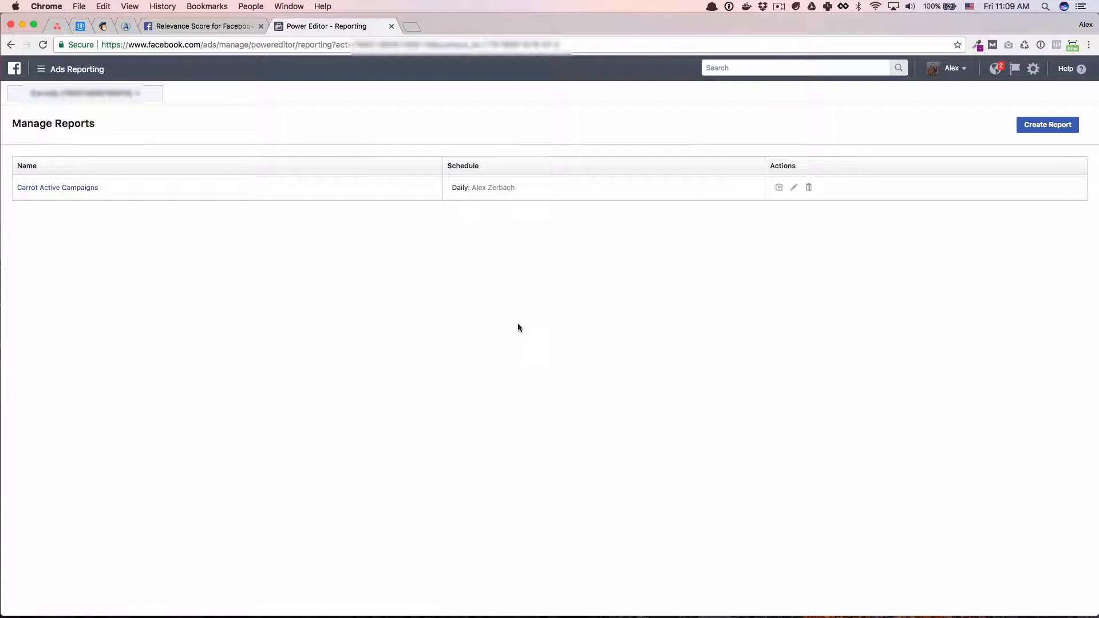
# Go to Ads Reporting under Measure & Report and create a new report.
pyautogui.click(41, 71)
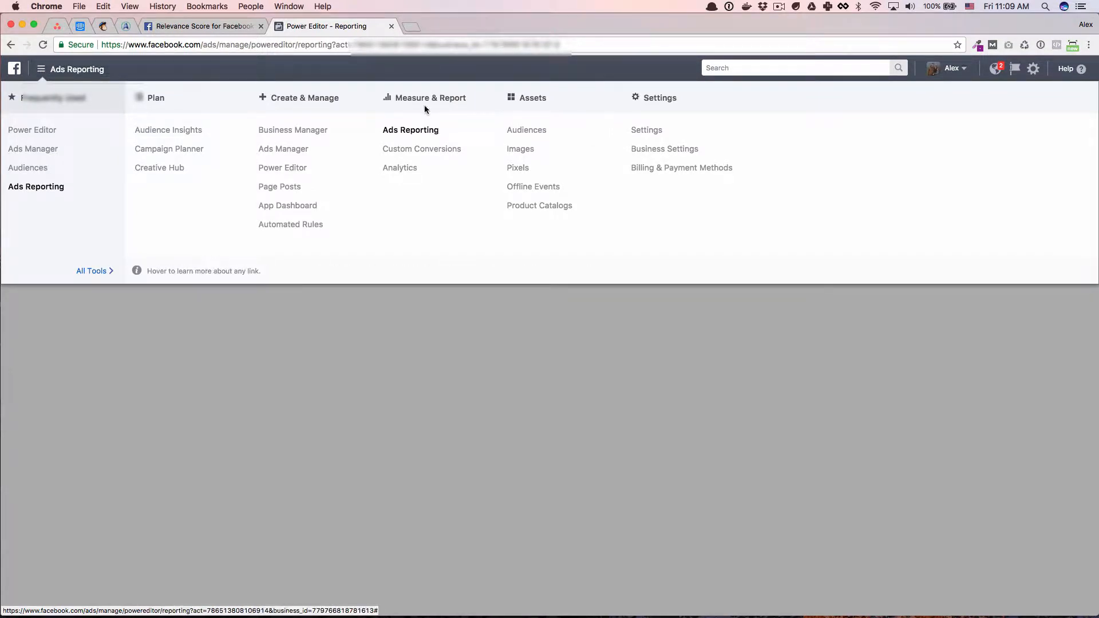
pyautogui.click(424, 133)
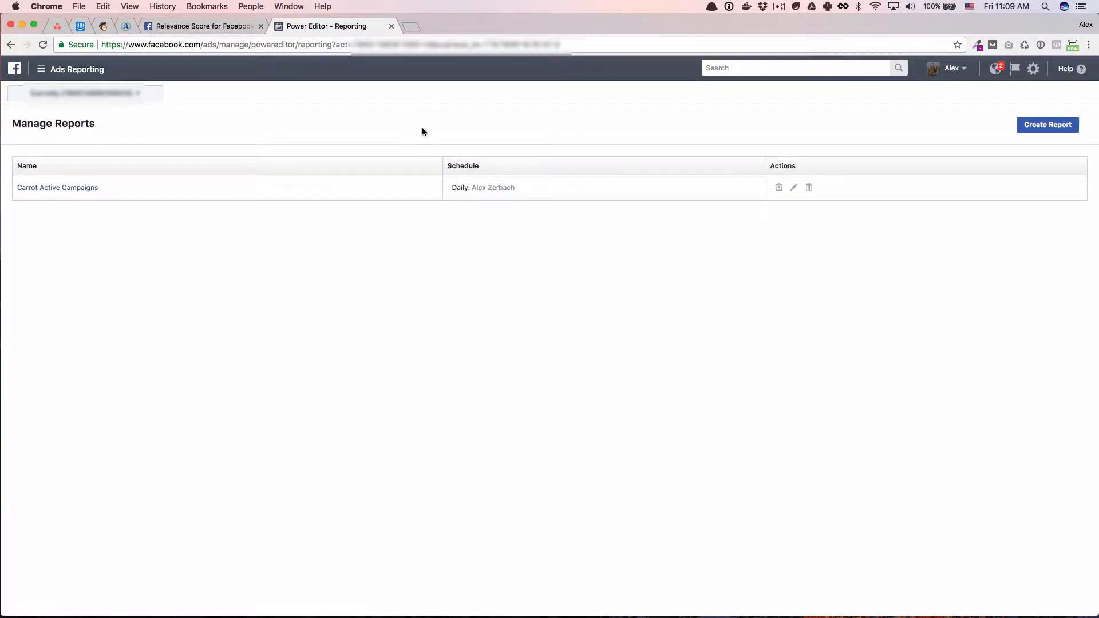
pyautogui.click(1044, 129)
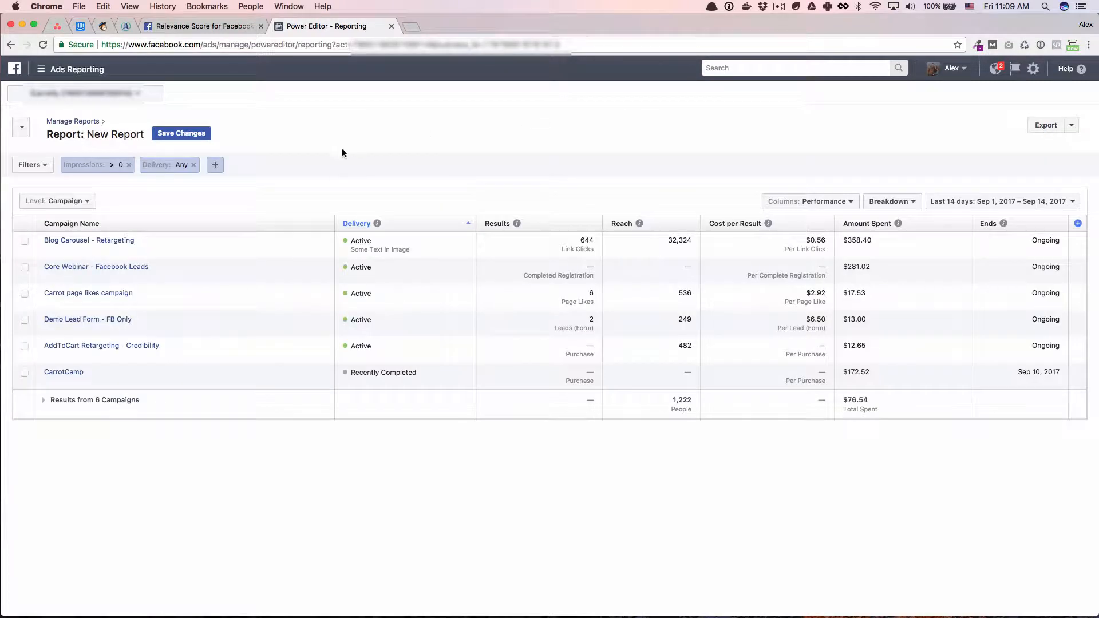
# Filter the report to the Blog Carousel - Retargeting campaign and set its date range to the last 30 days.
pyautogui.click(24, 242)
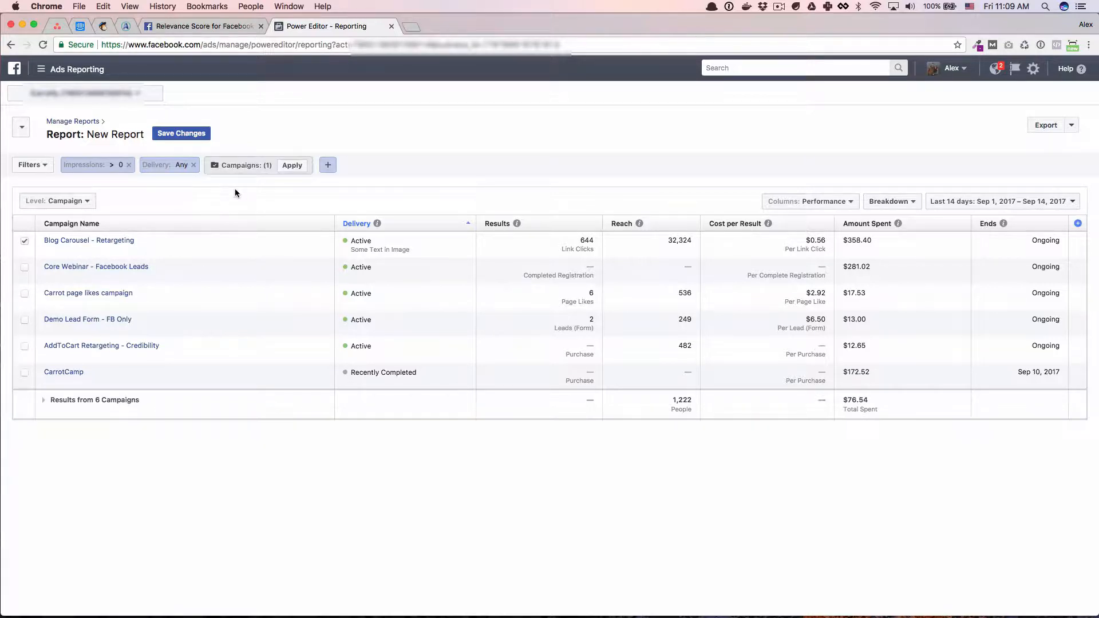
pyautogui.click(292, 166)
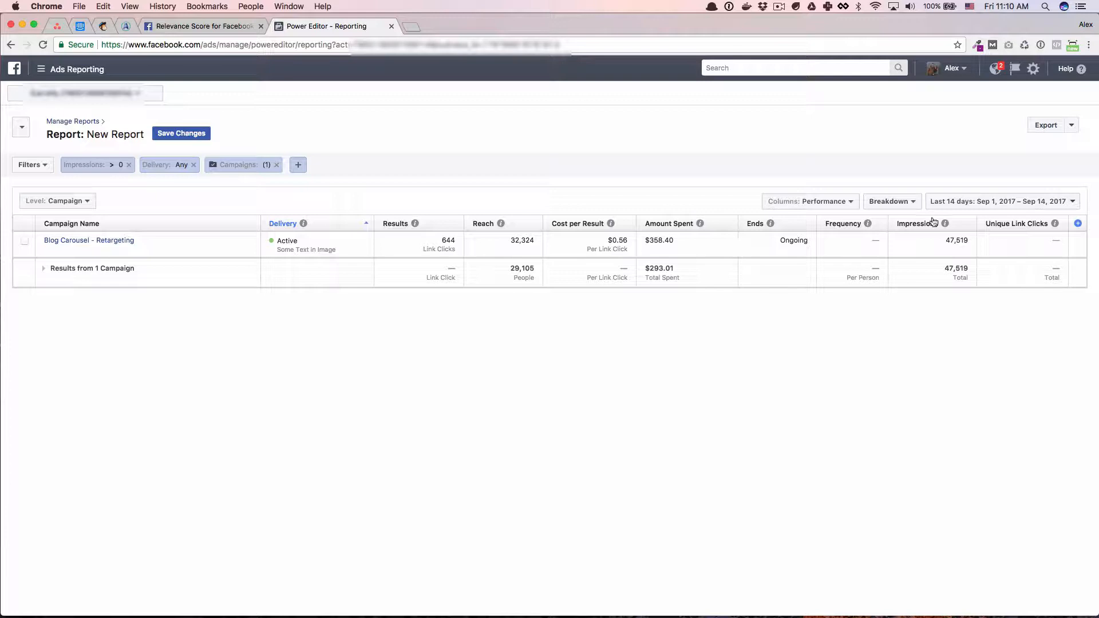
pyautogui.click(967, 201)
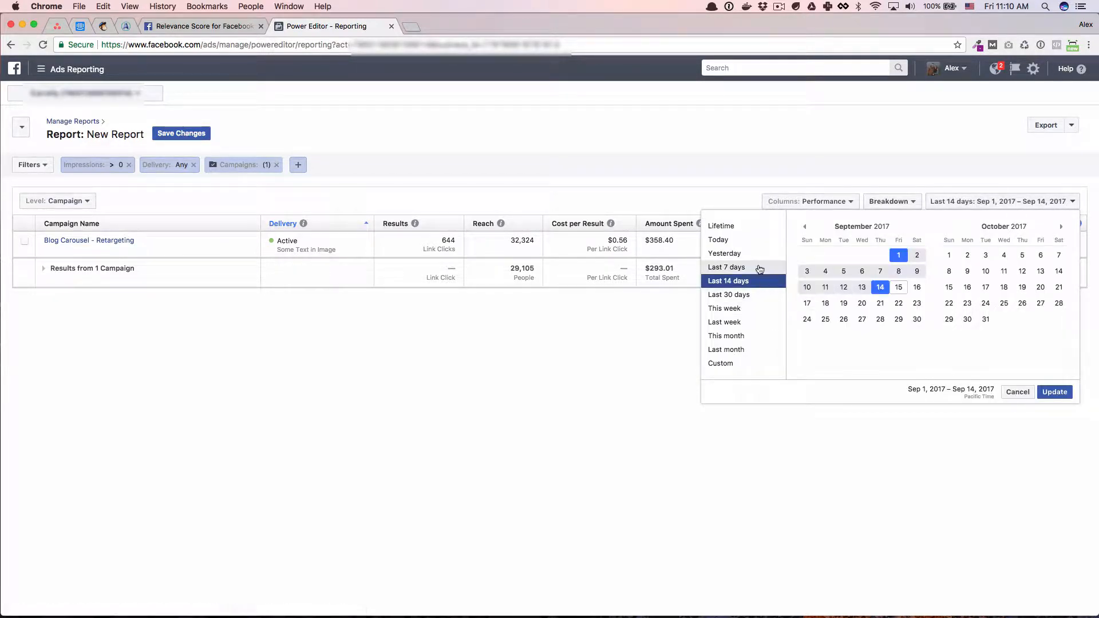
pyautogui.click(737, 296)
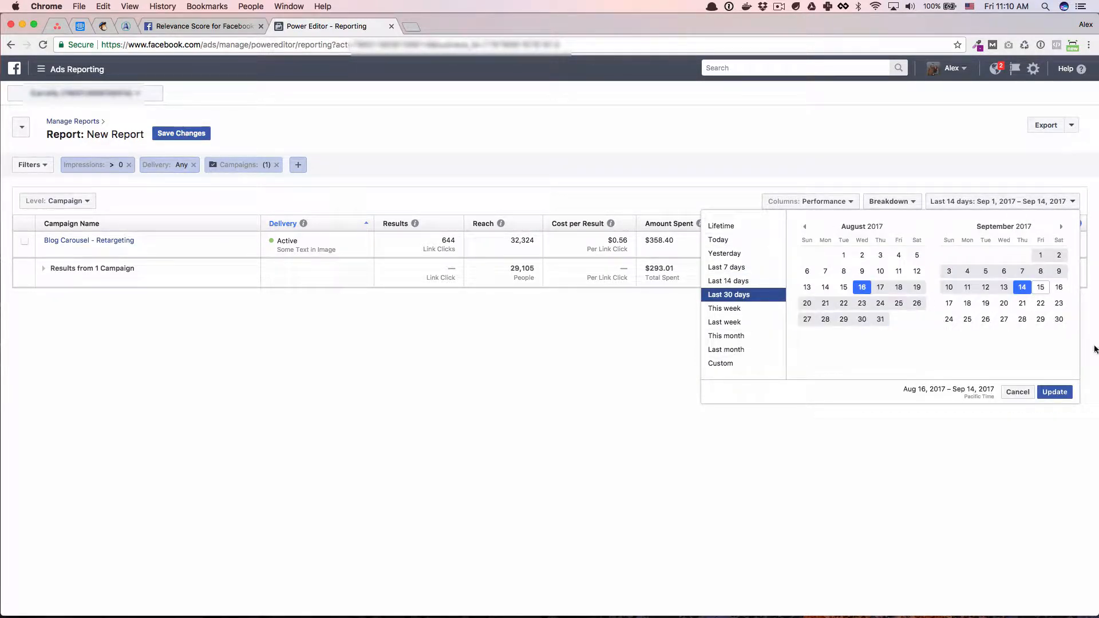
pyautogui.click(1066, 392)
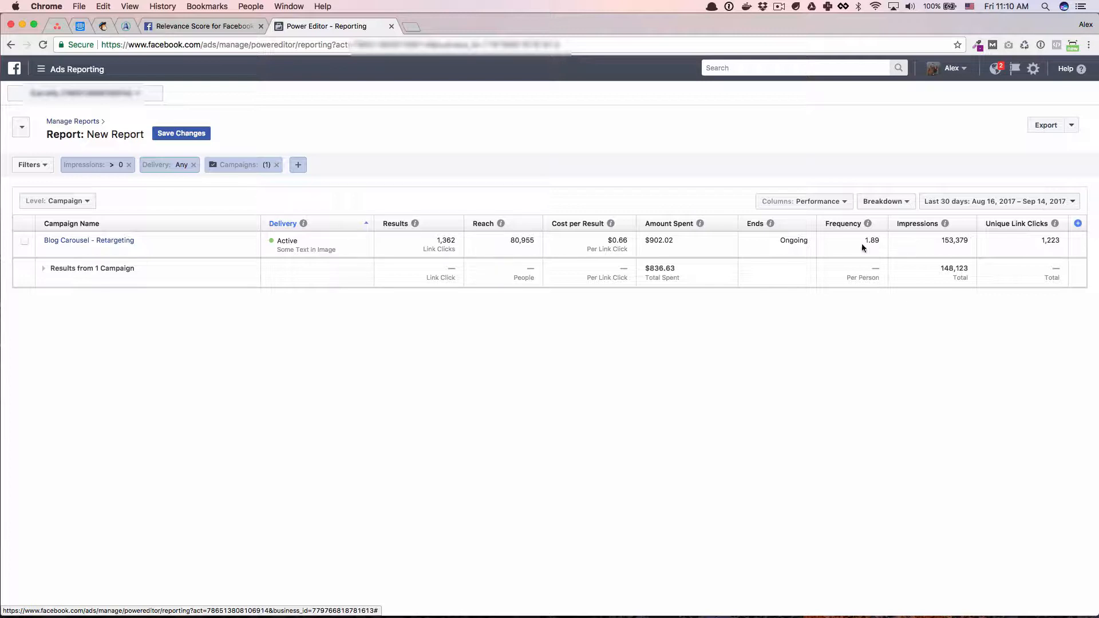
# Show the campaign report with the Engagement column preset.
pyautogui.click(840, 202)
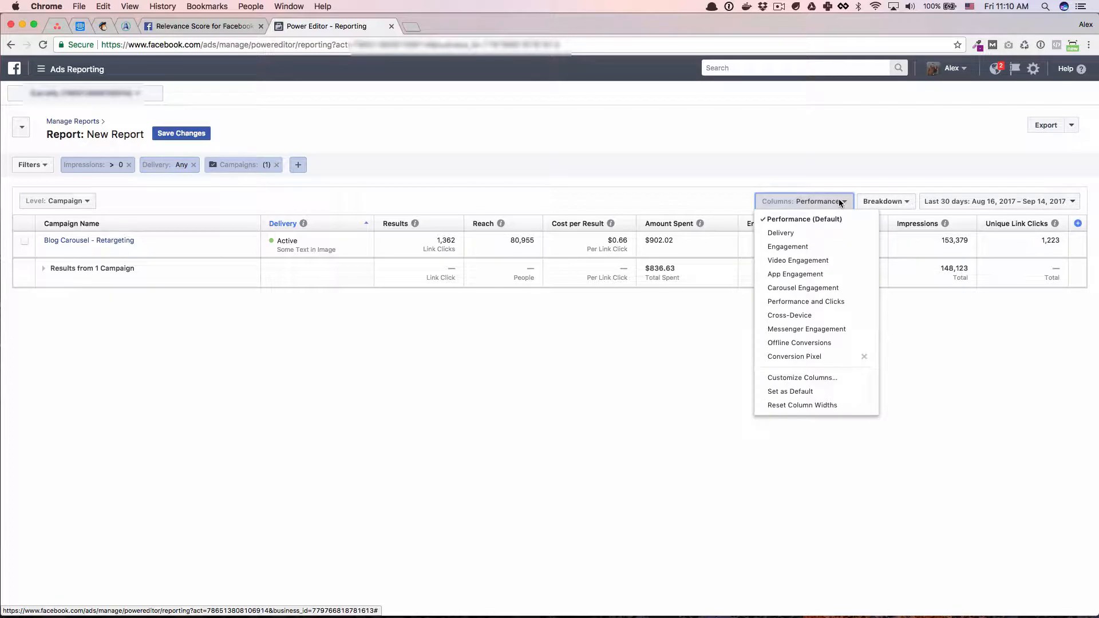
pyautogui.click(902, 202)
pyautogui.click(902, 203)
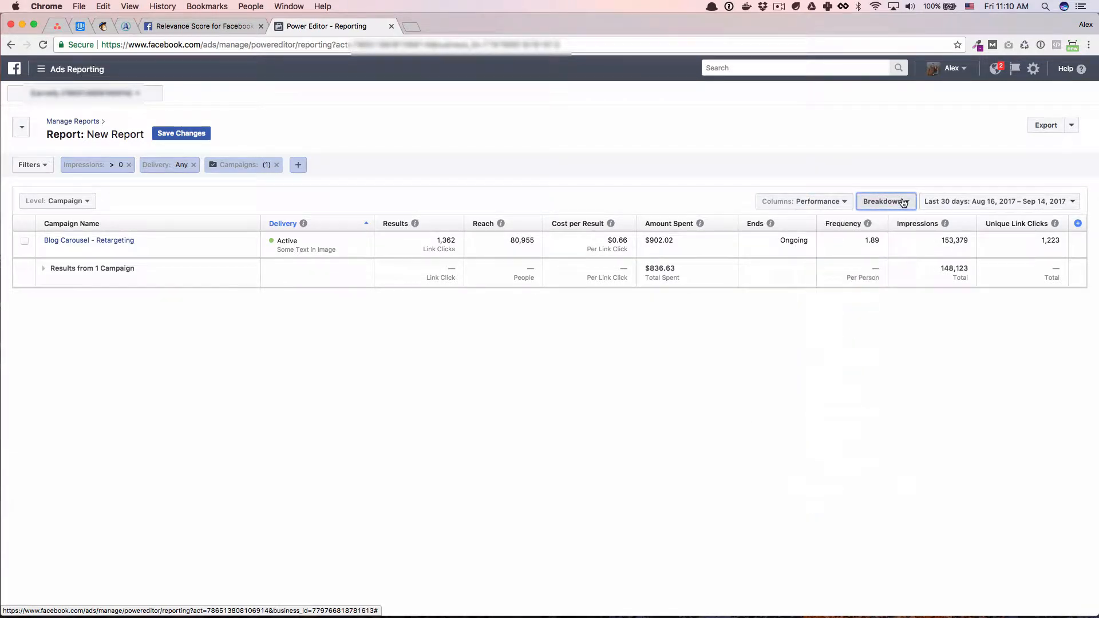
pyautogui.click(830, 205)
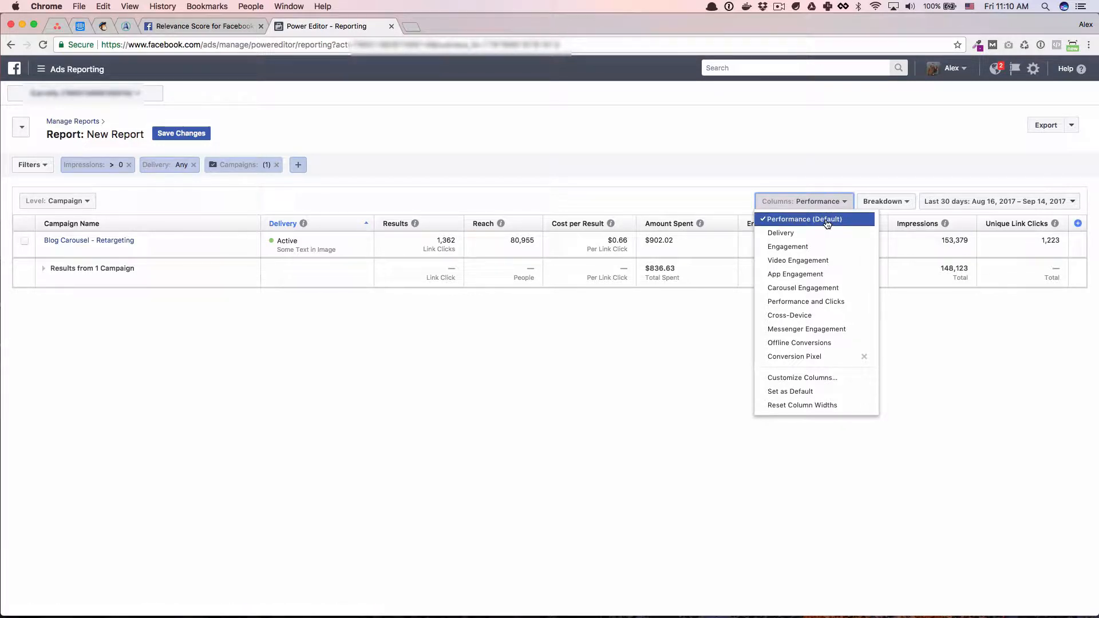
pyautogui.click(809, 247)
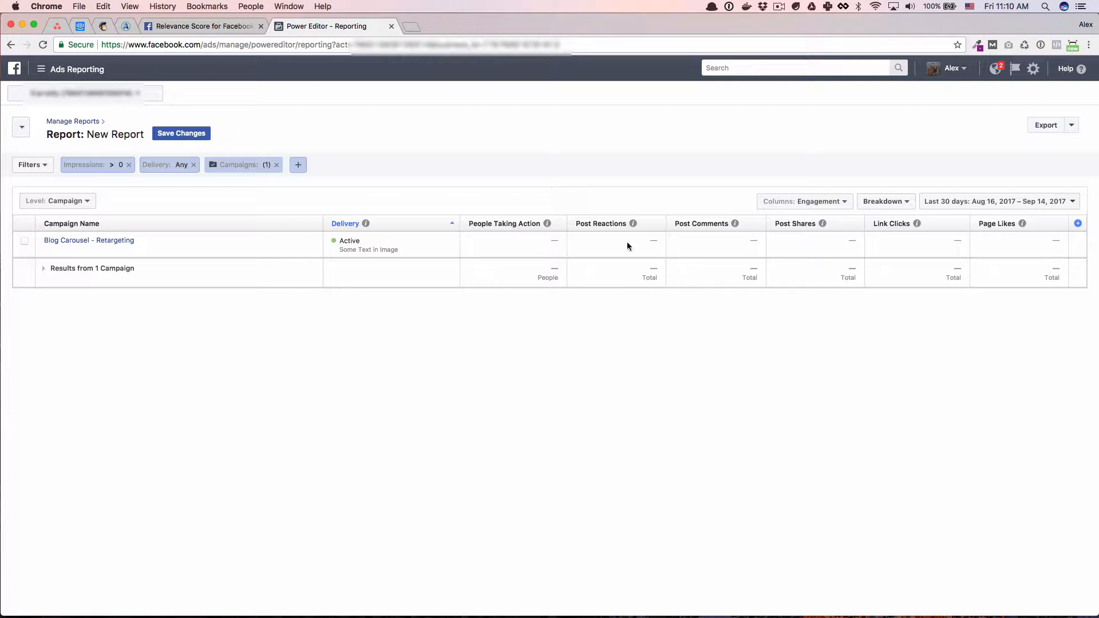
# Switch the report's columns to the Conversion Pixel preset and look over the campaign's metrics.
pyautogui.click(827, 202)
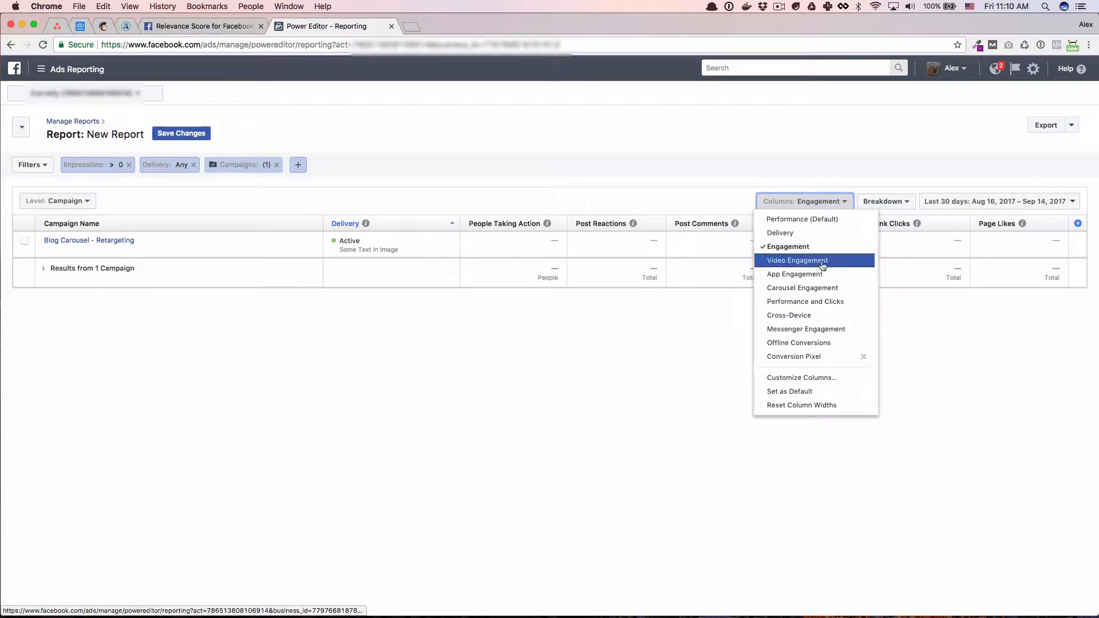
pyautogui.click(811, 357)
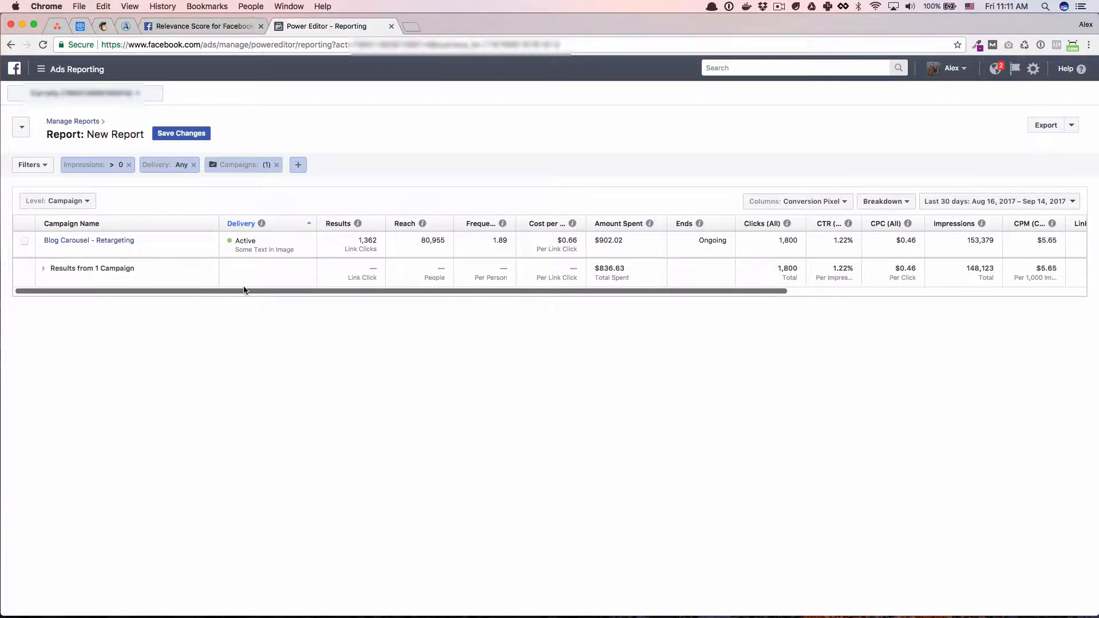
pyautogui.moveTo(355, 241)
pyautogui.mouseDown()
pyautogui.moveTo(404, 250)
pyautogui.moveTo(346, 234)
pyautogui.mouseUp()
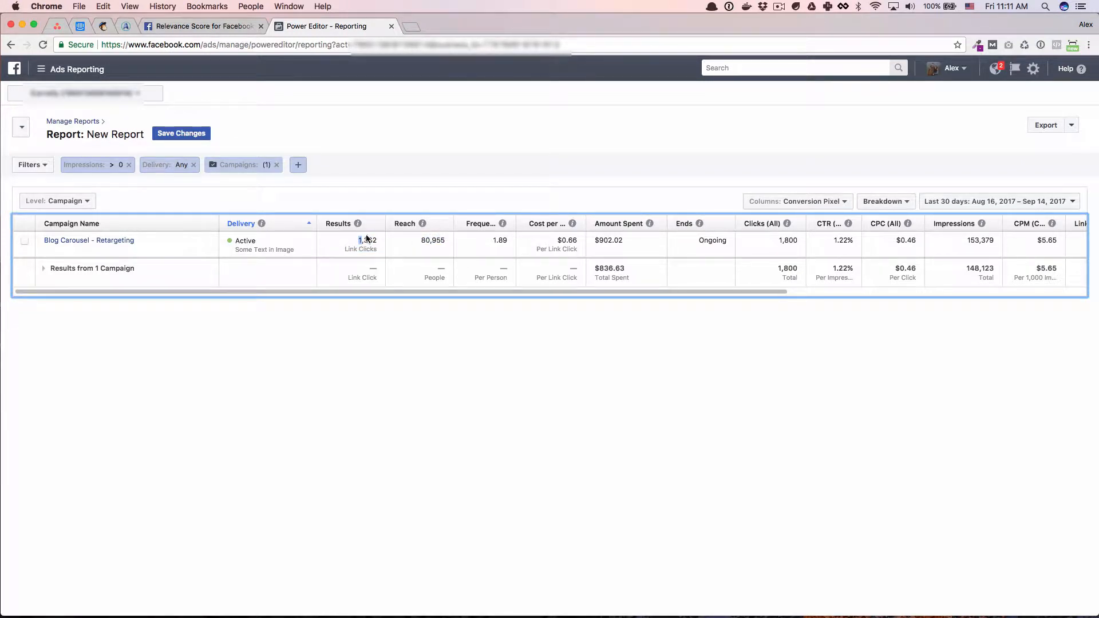
pyautogui.moveTo(734, 291); pyautogui.dragTo(691, 285)
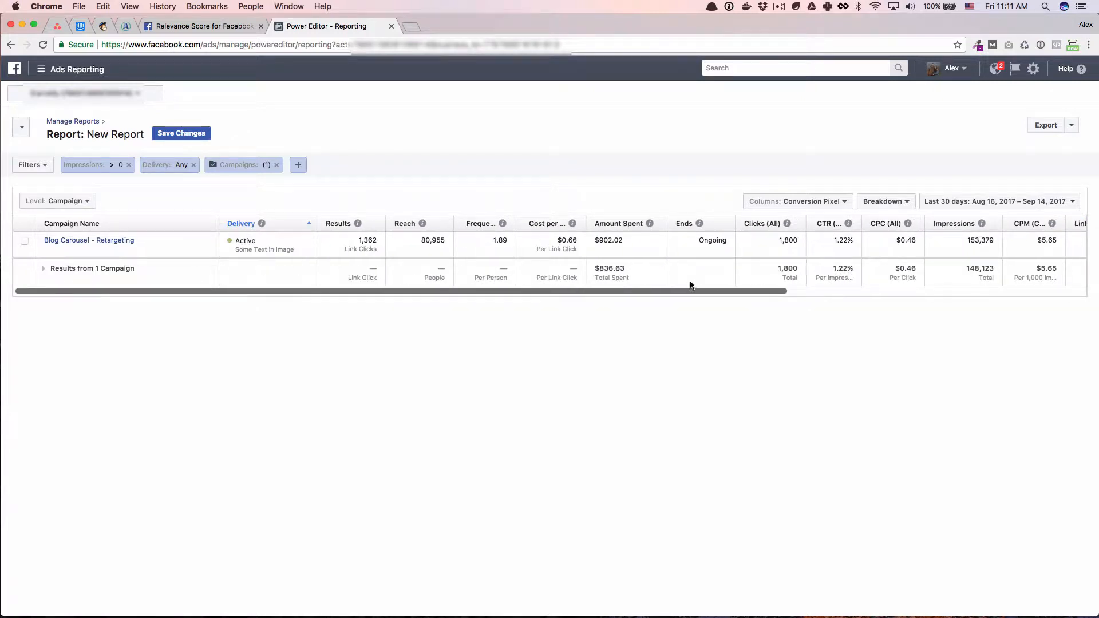
# Open the column customization and examine the metrics available for Performance and each Engagement category.
pyautogui.click(830, 203)
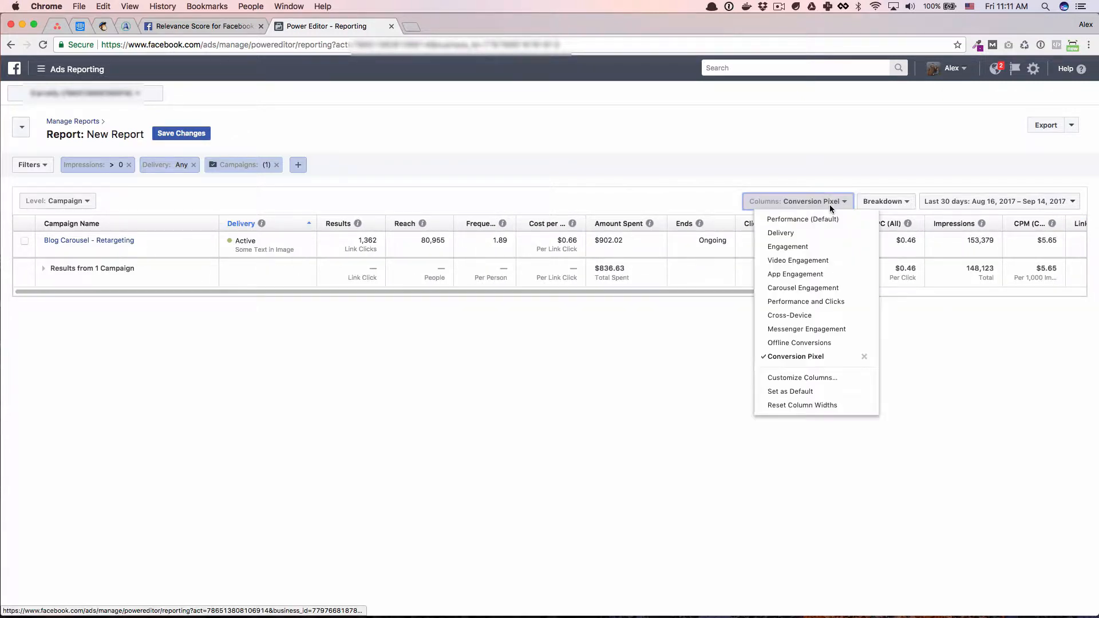
pyautogui.click(816, 376)
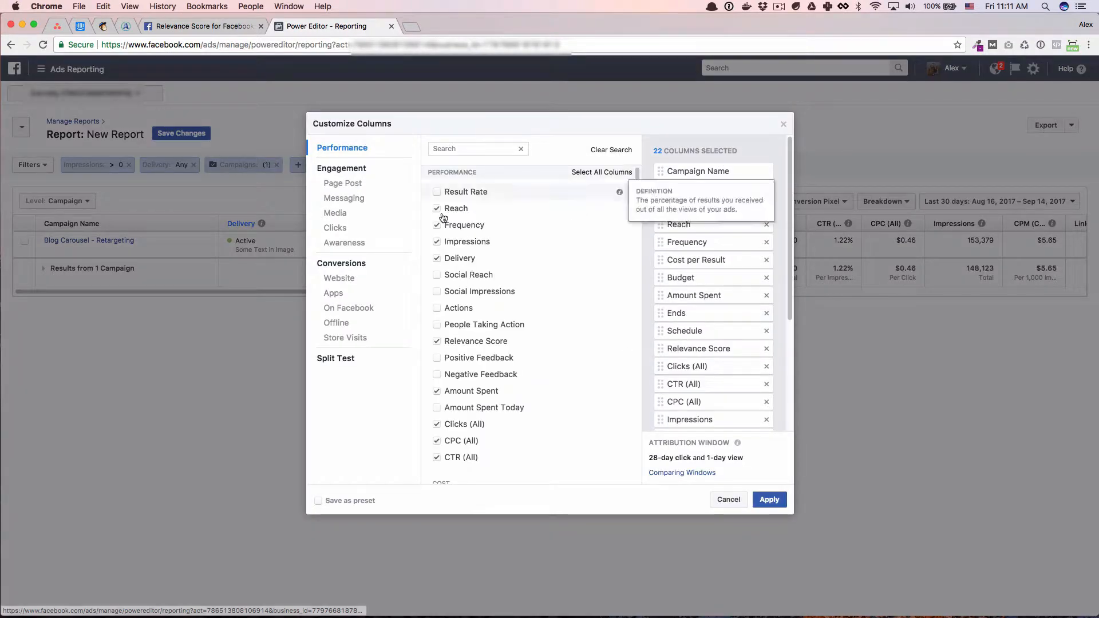
pyautogui.scroll(-5, 441, 218)
pyautogui.click(350, 183)
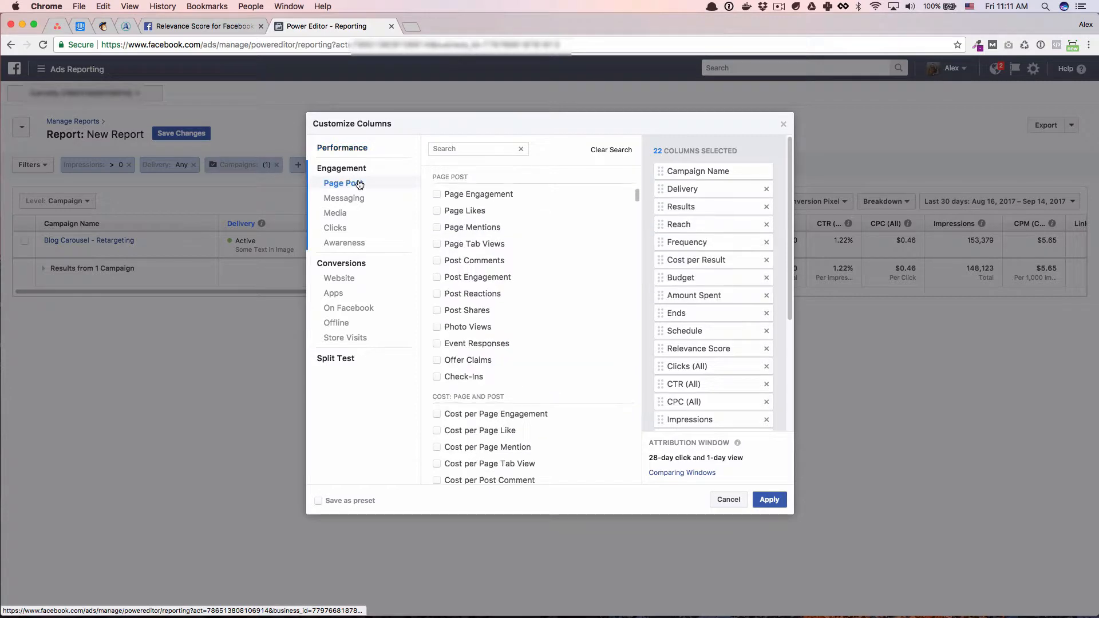
pyautogui.click(356, 198)
pyautogui.click(354, 213)
pyautogui.click(355, 228)
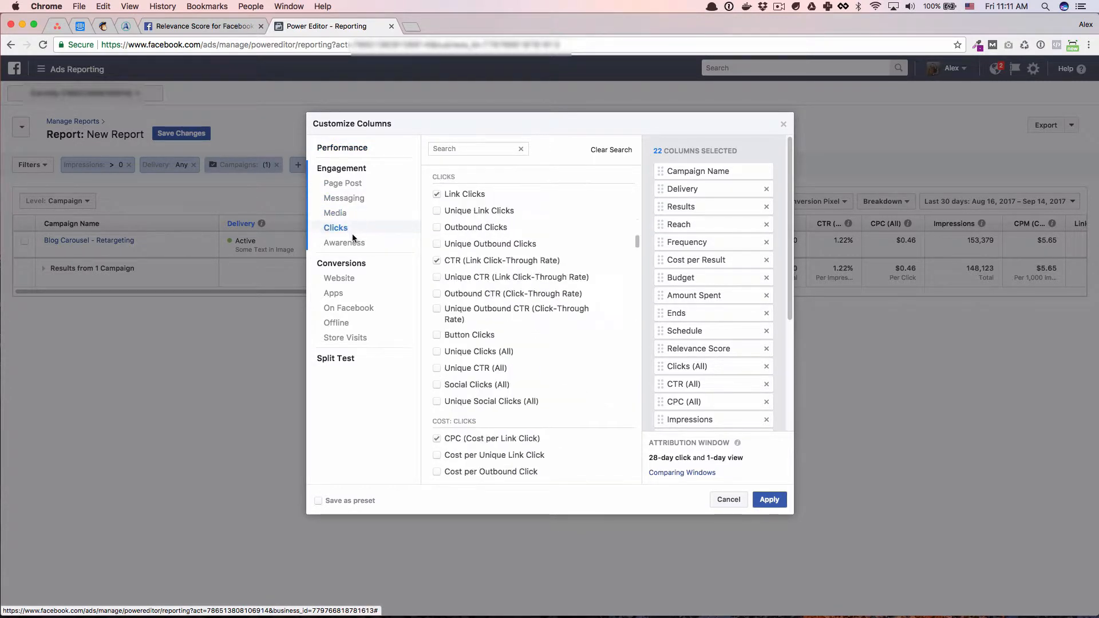
pyautogui.click(352, 243)
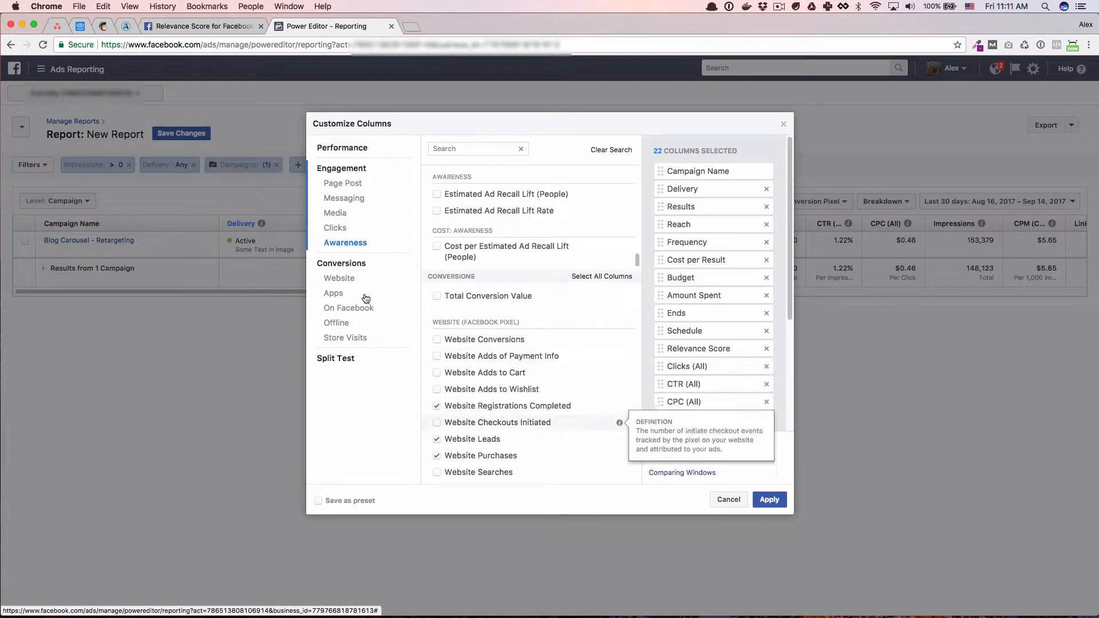
# Examine the Conversions metrics for website, apps, Facebook, offline and store visits, and close the column customization without changes.
pyautogui.click(355, 277)
pyautogui.click(343, 293)
pyautogui.click(357, 308)
pyautogui.click(361, 323)
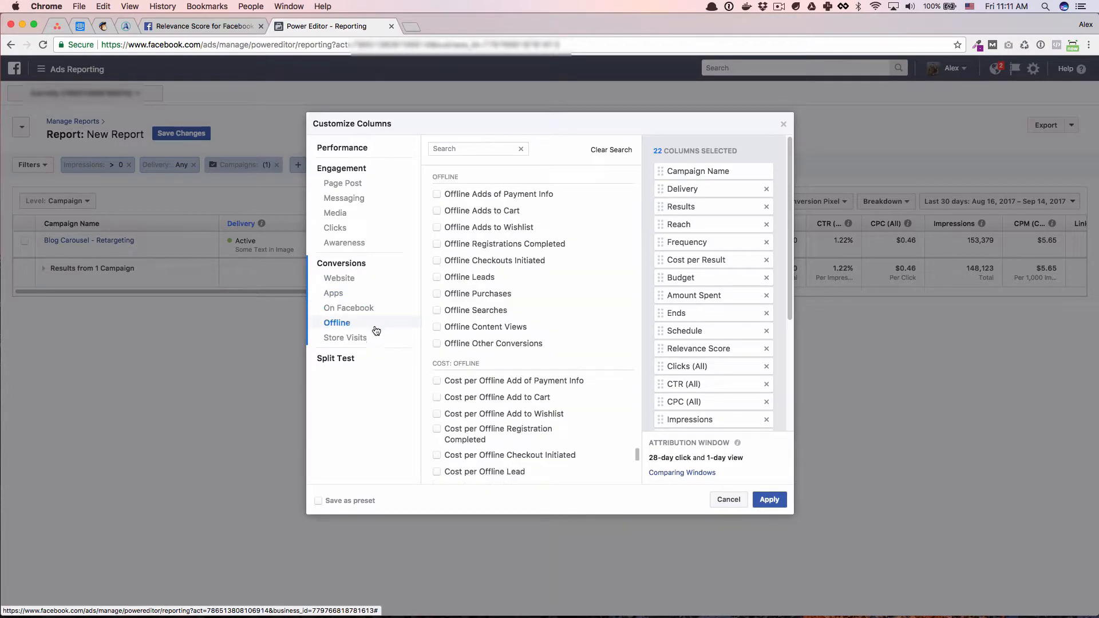
pyautogui.click(376, 339)
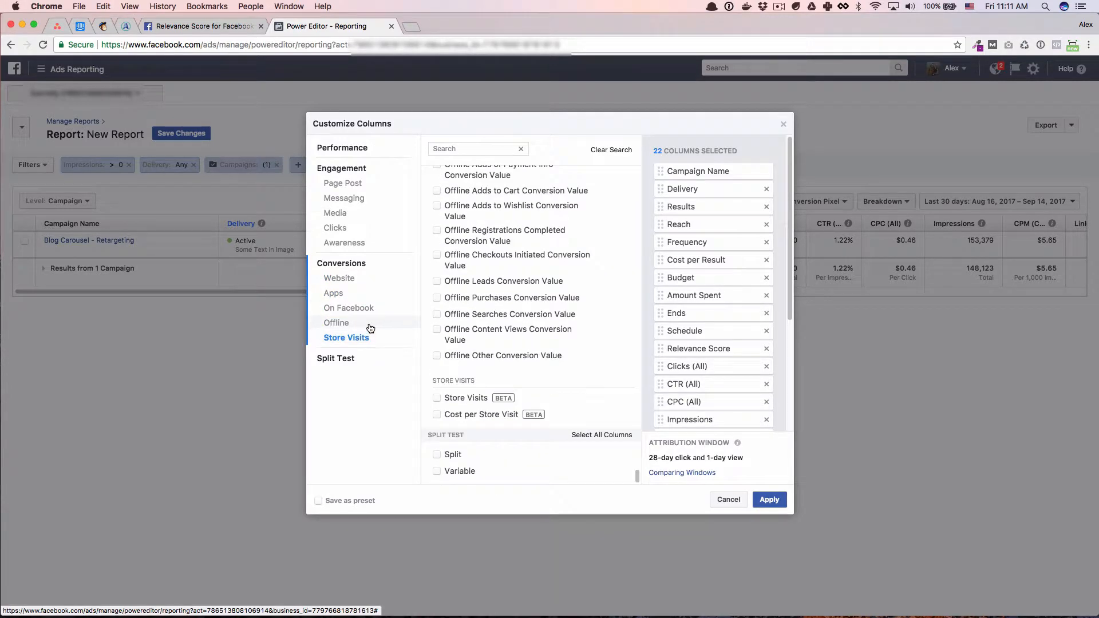
pyautogui.scroll(2, 509, 310)
pyautogui.scroll(15, 509, 311)
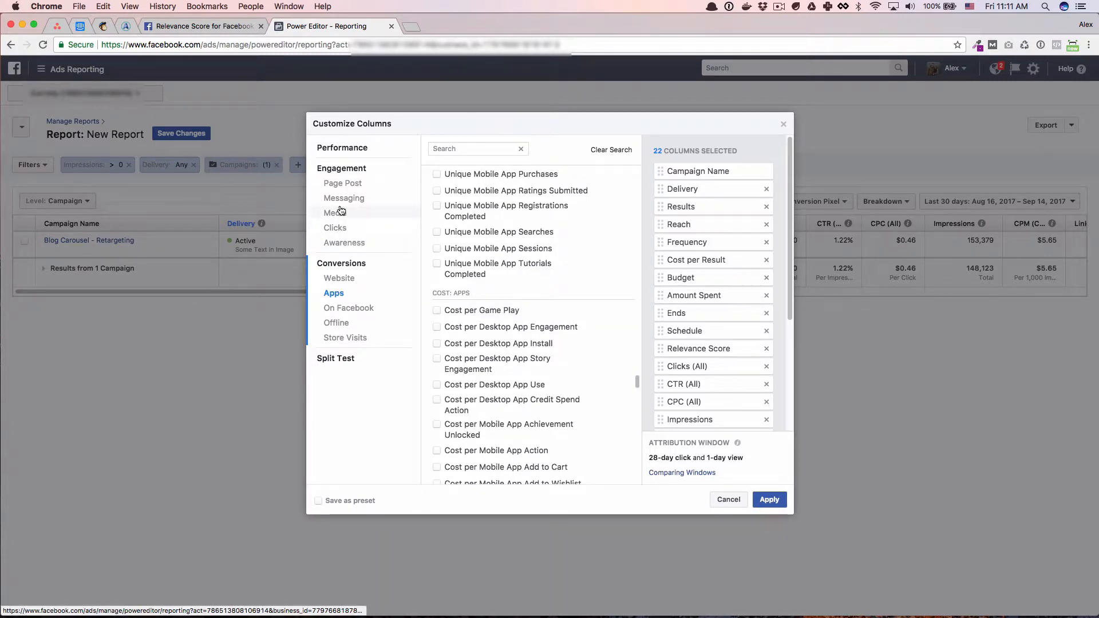
pyautogui.click(361, 340)
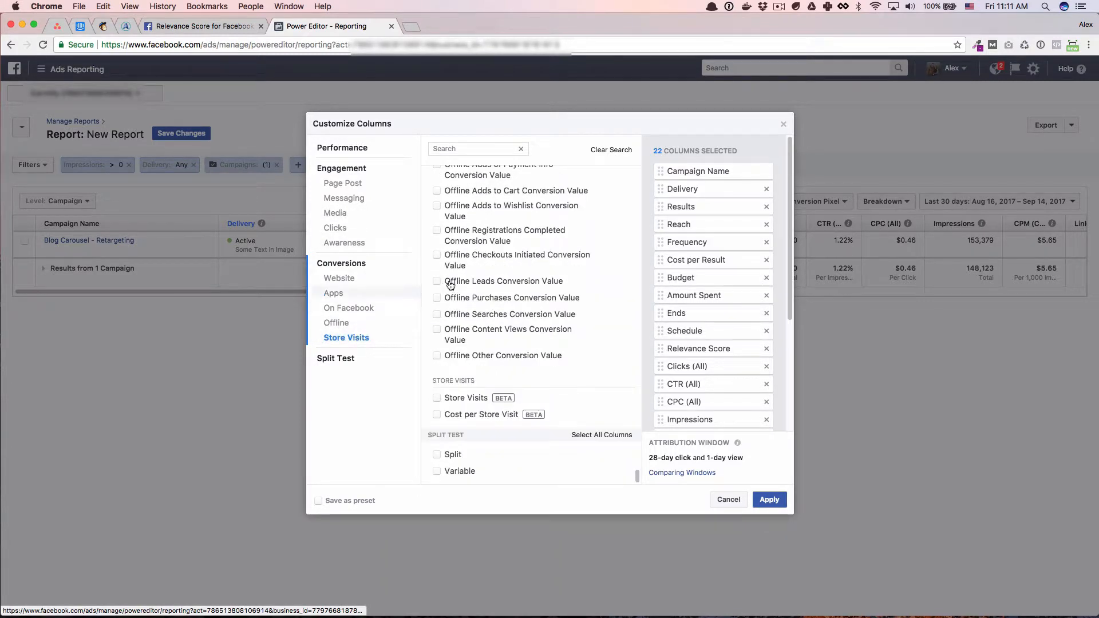
pyautogui.scroll(3, 450, 285)
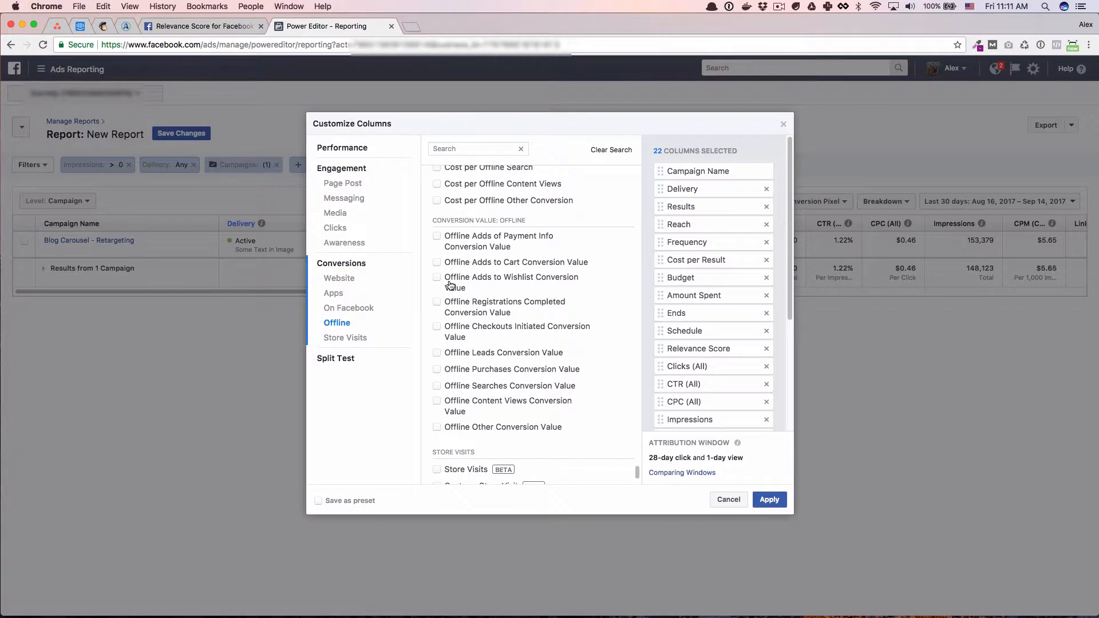
pyautogui.scroll(4, 451, 275)
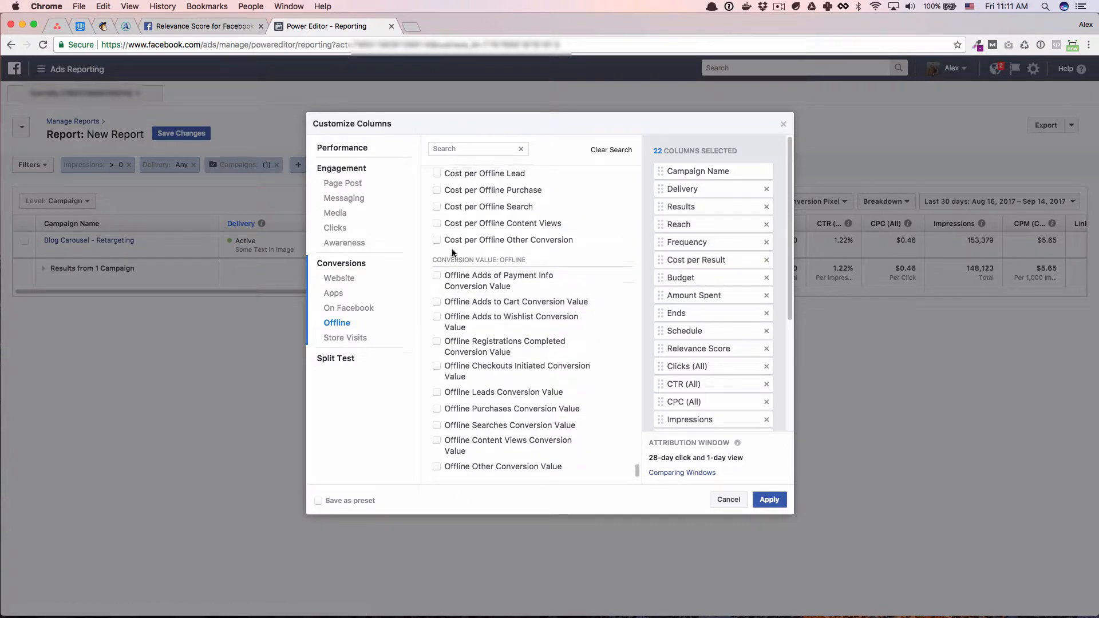
pyautogui.scroll(7, 452, 252)
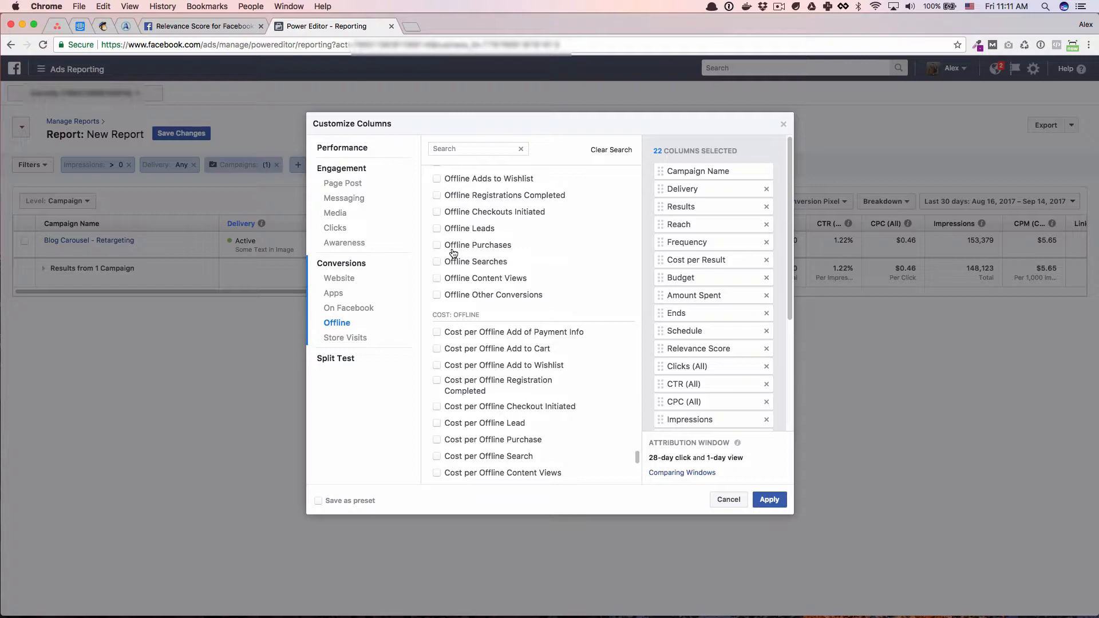
pyautogui.moveTo(503, 236)
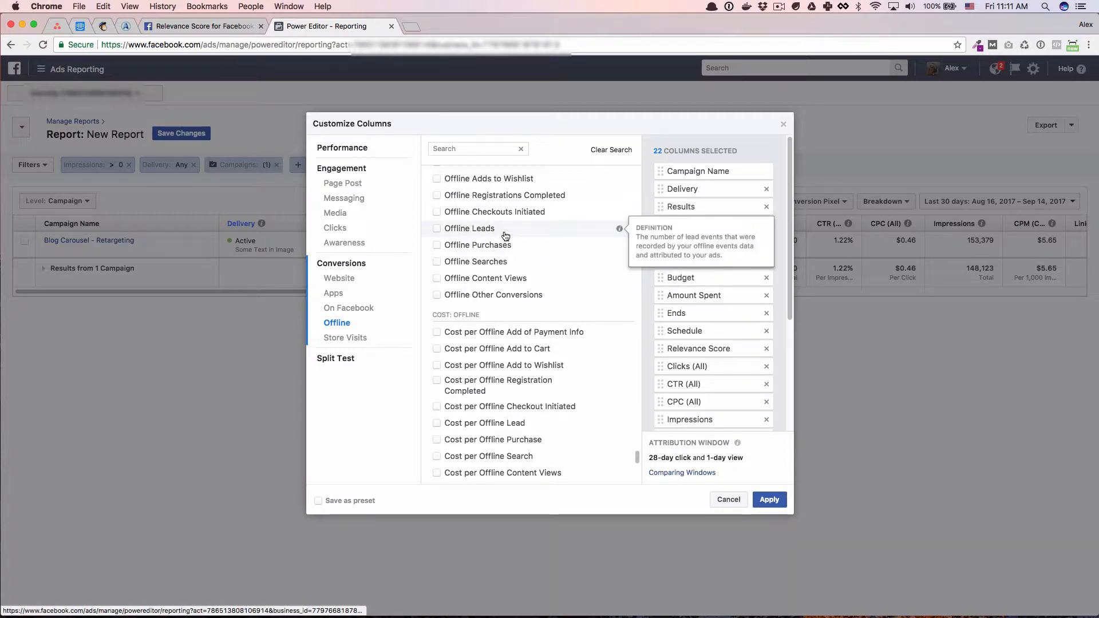
pyautogui.click(783, 124)
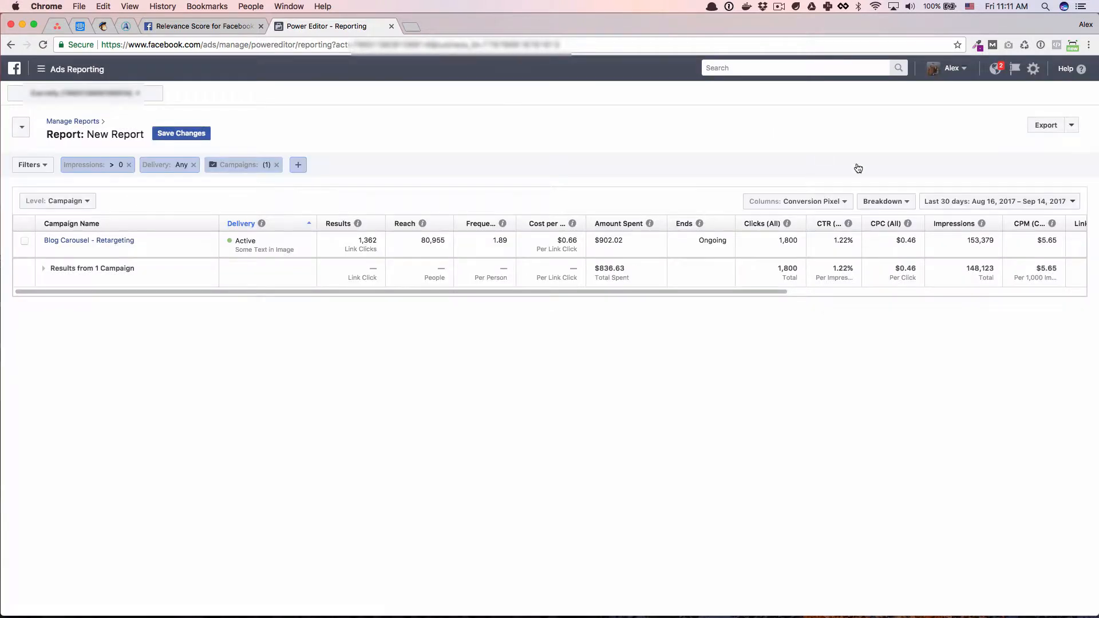
# Break the campaign's results down by Age to check the 45–54 group, and switch the breakdown to Age and Gender.
pyautogui.click(821, 202)
pyautogui.click(821, 201)
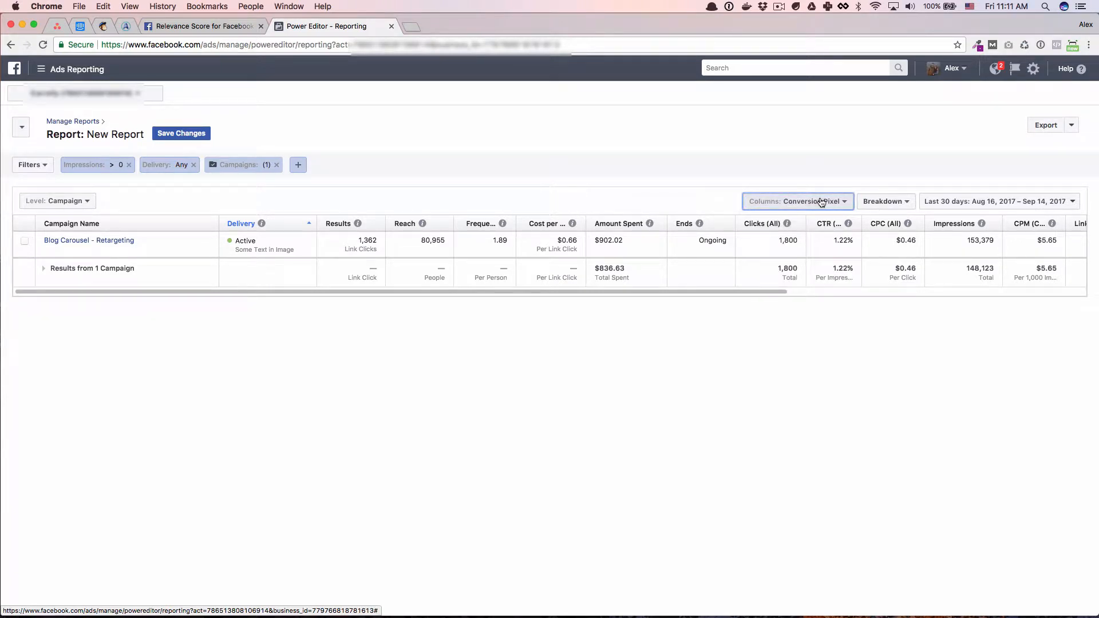
pyautogui.click(871, 206)
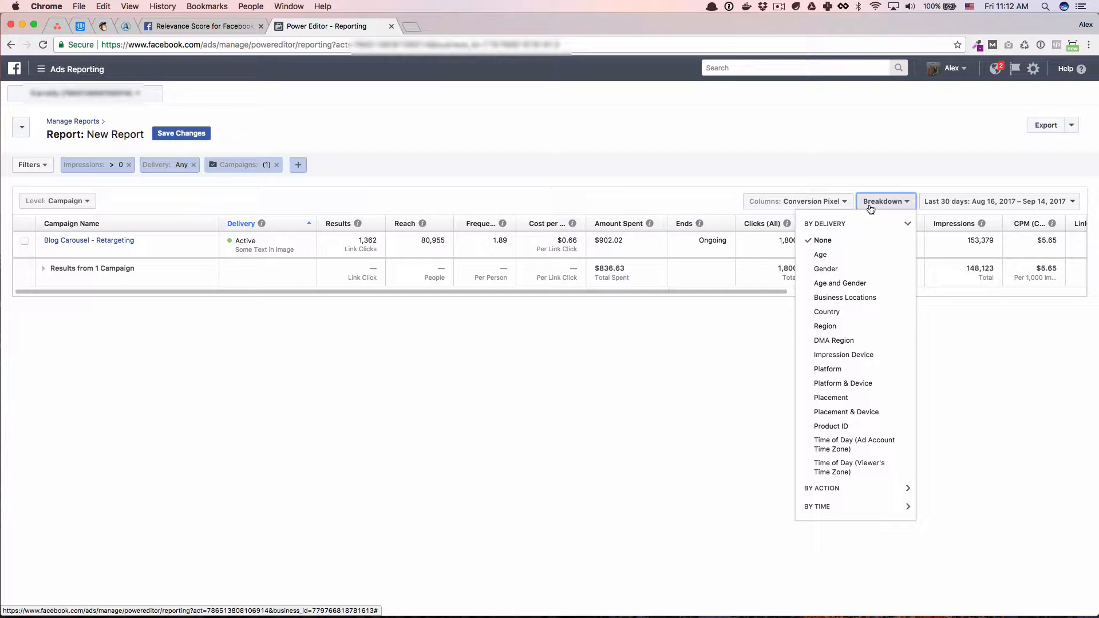
pyautogui.click(864, 253)
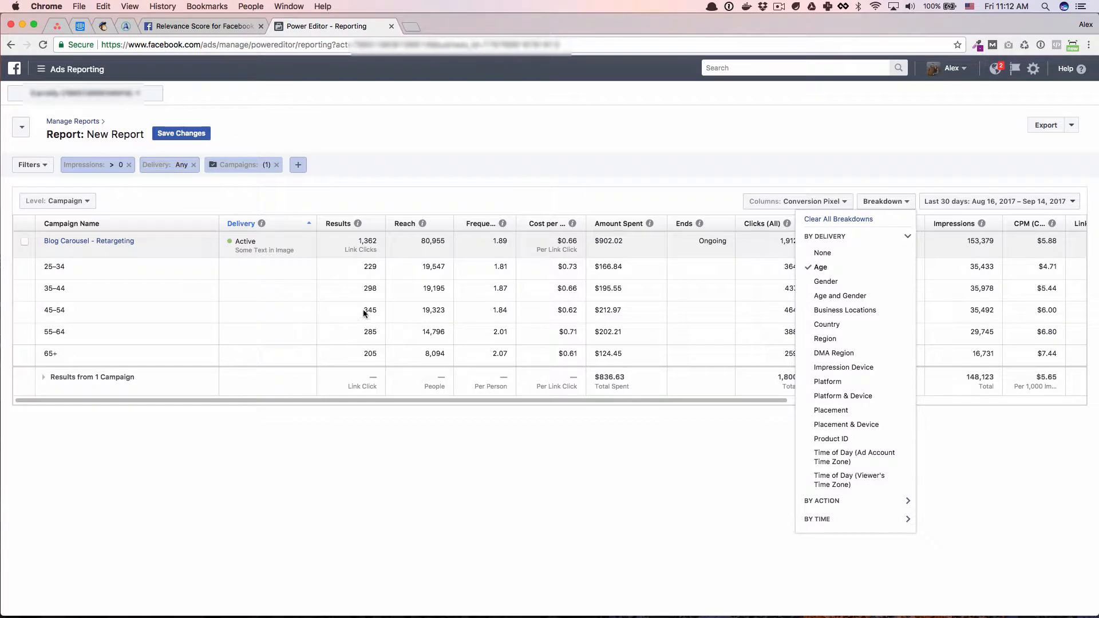
pyautogui.doubleClick(60, 310)
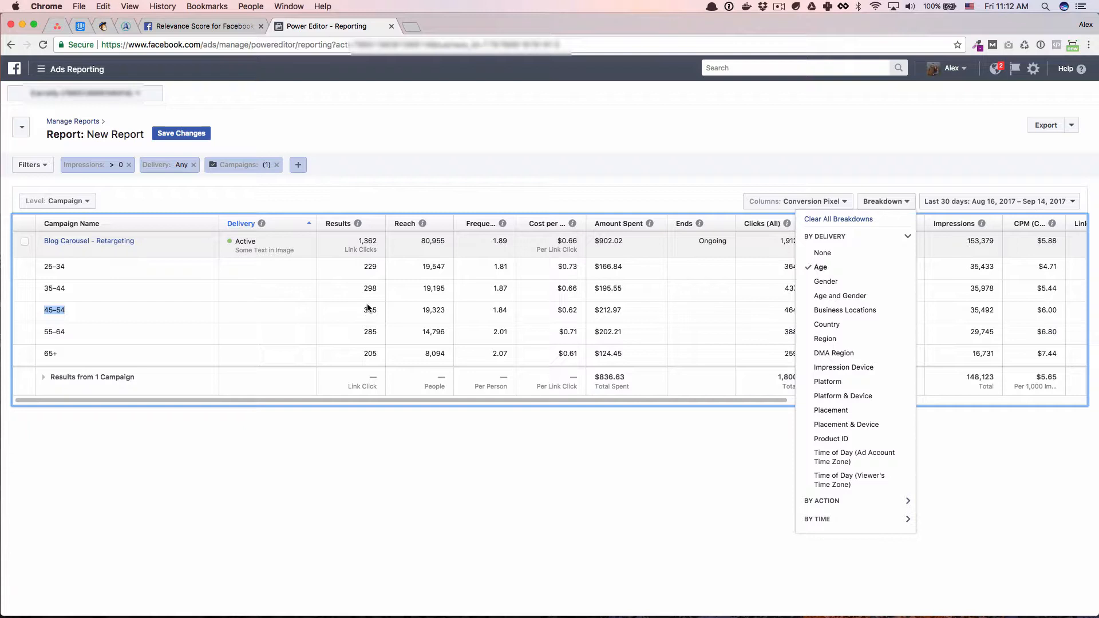
pyautogui.click(847, 296)
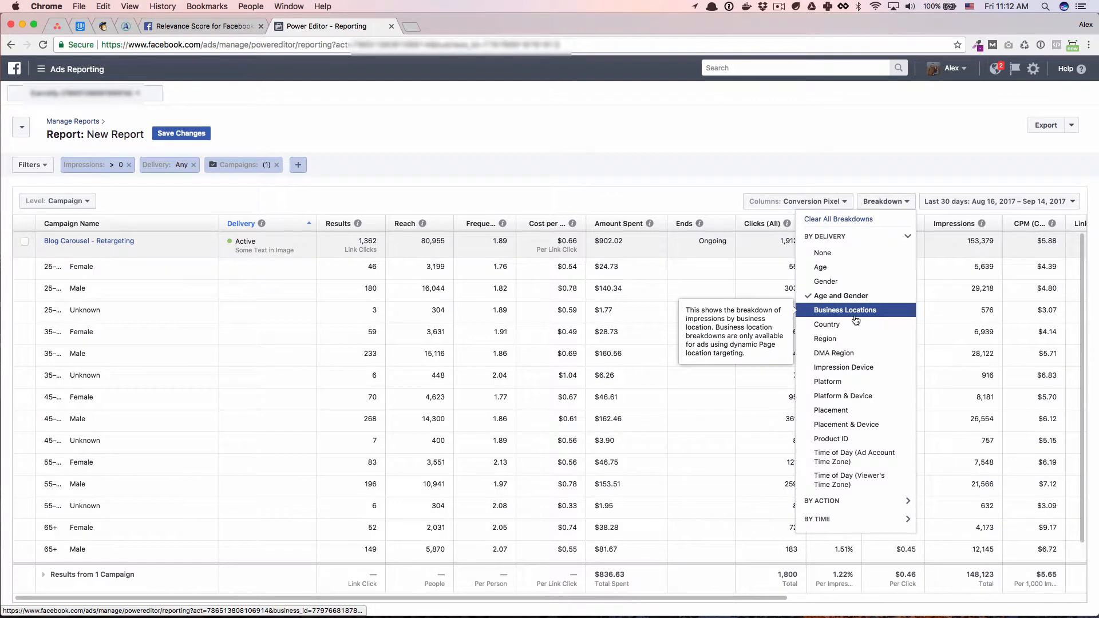
# Break the campaign's results down by Platform and by Platform & Device, and examine the Audience Network results on Android smartphones.
pyautogui.click(855, 384)
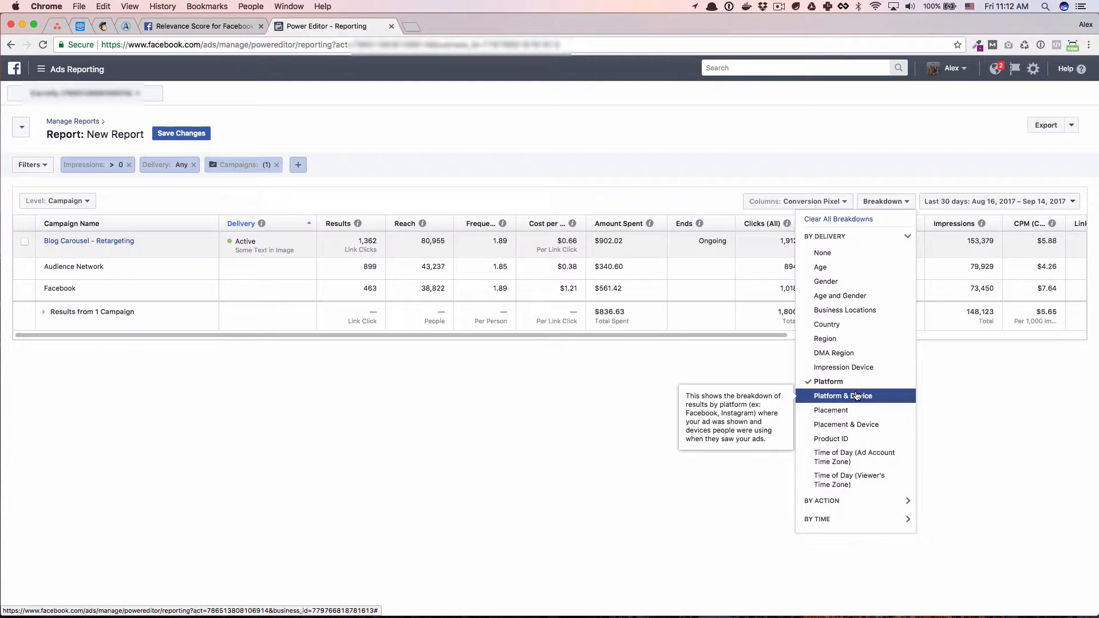
pyautogui.click(856, 396)
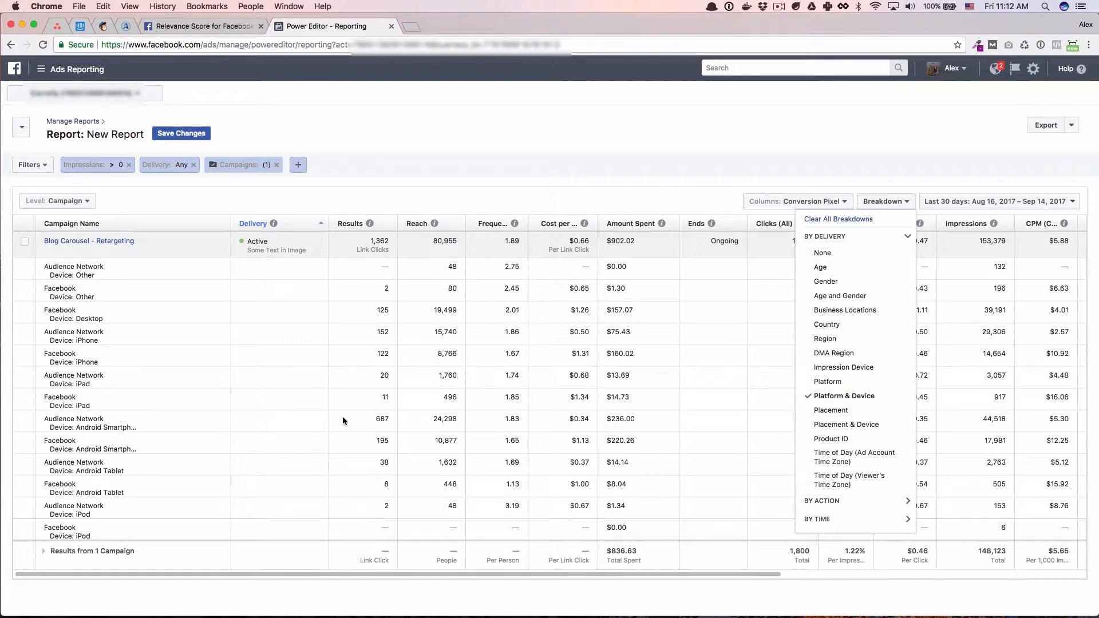
pyautogui.click(382, 416)
pyautogui.doubleClick(382, 417)
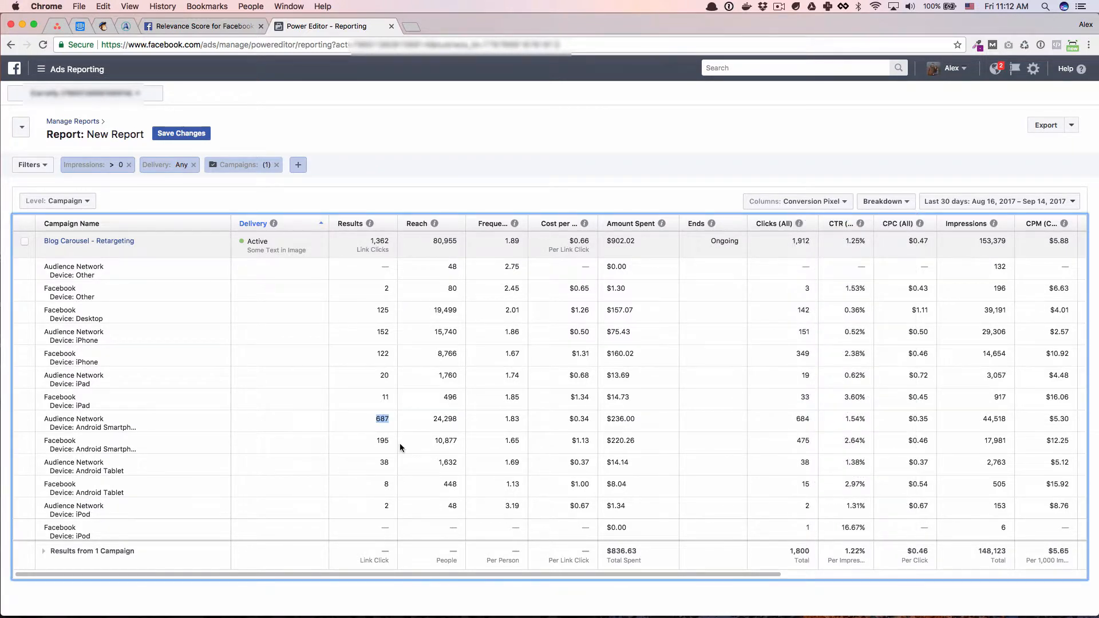
pyautogui.moveTo(78, 428); pyautogui.dragTo(132, 428)
pyautogui.moveTo(369, 424); pyautogui.dragTo(396, 424)
# Break the results down by the Conversion Device action, switch the action breakdown to Carousel Card, and look over the time breakdown options.
pyautogui.click(898, 204)
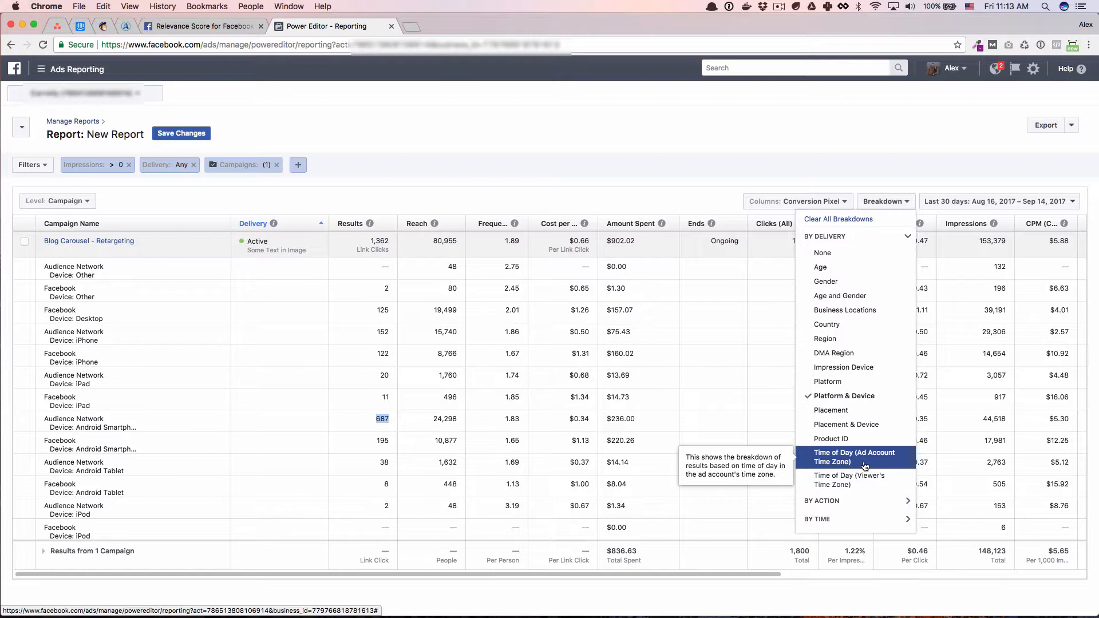
pyautogui.click(835, 500)
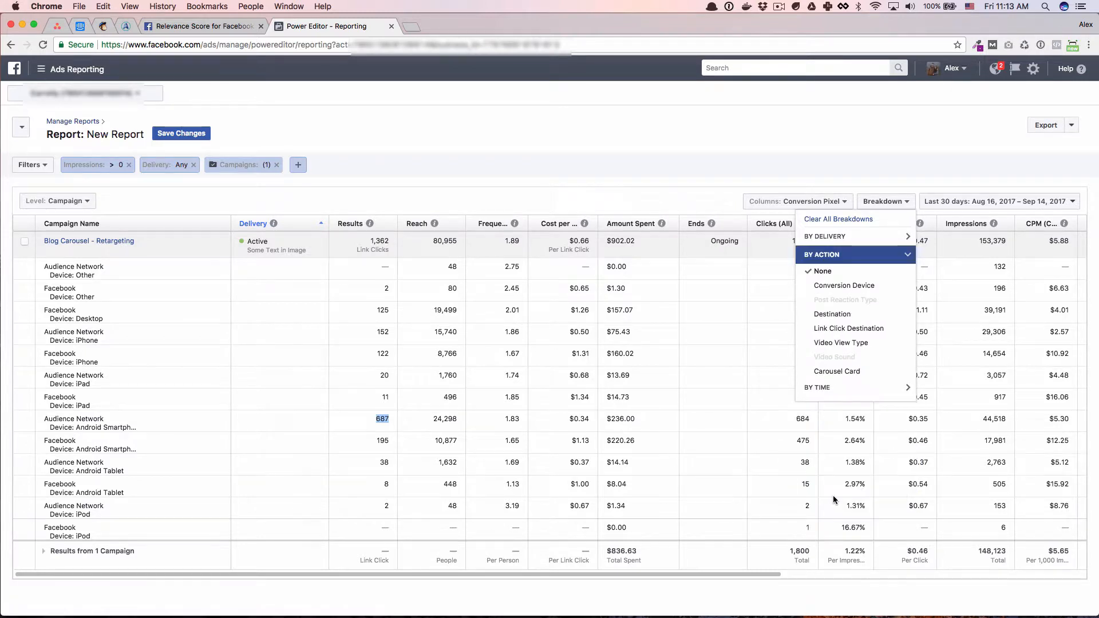
pyautogui.click(854, 289)
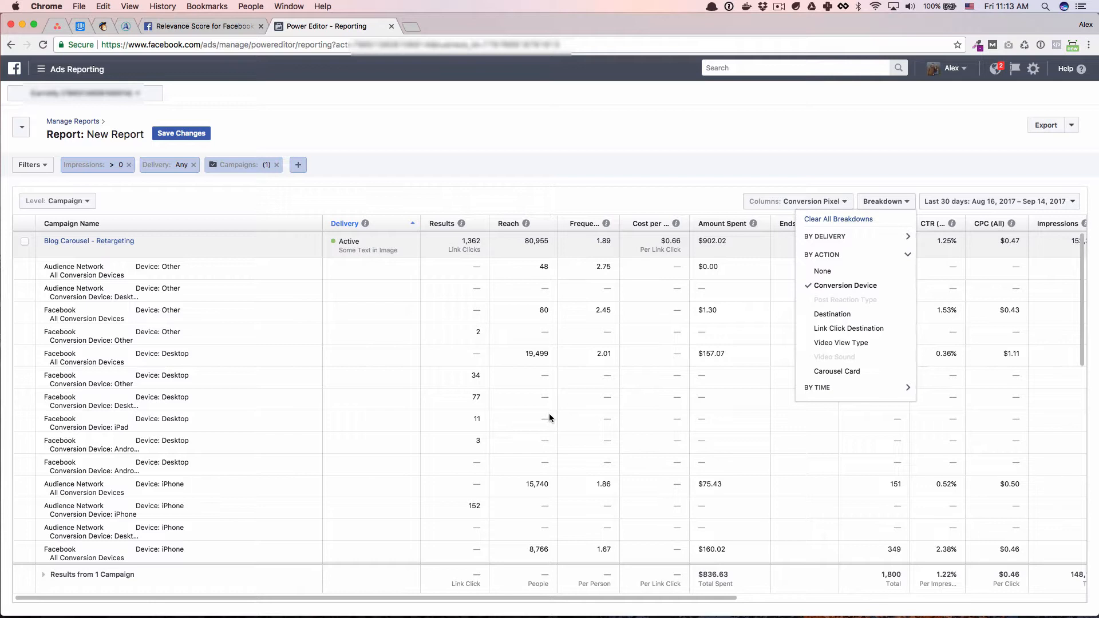
pyautogui.click(846, 372)
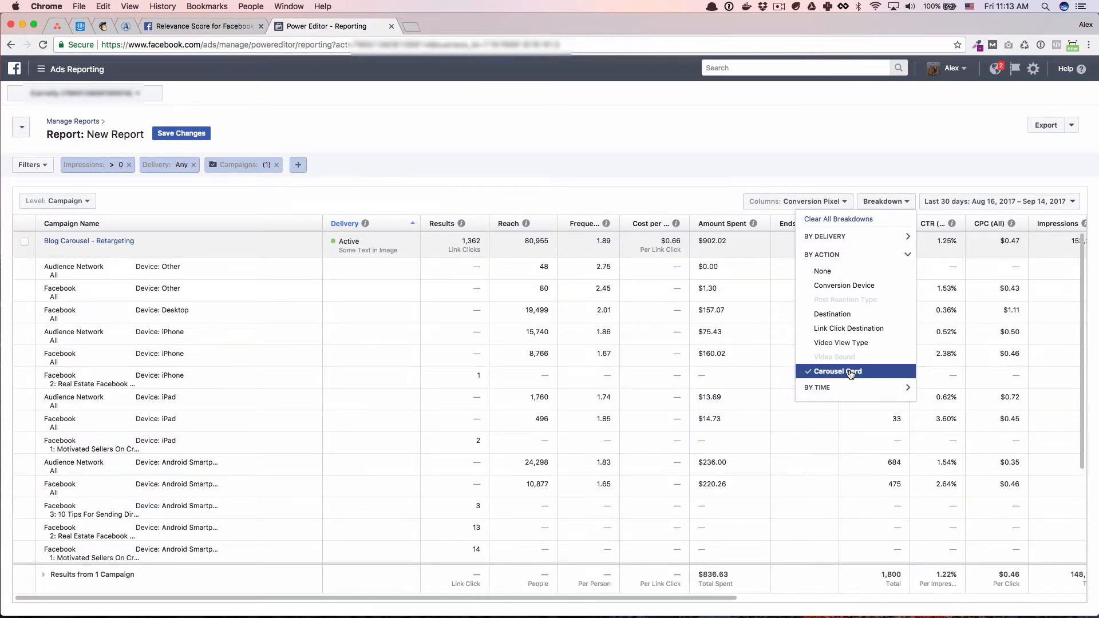
pyautogui.click(845, 386)
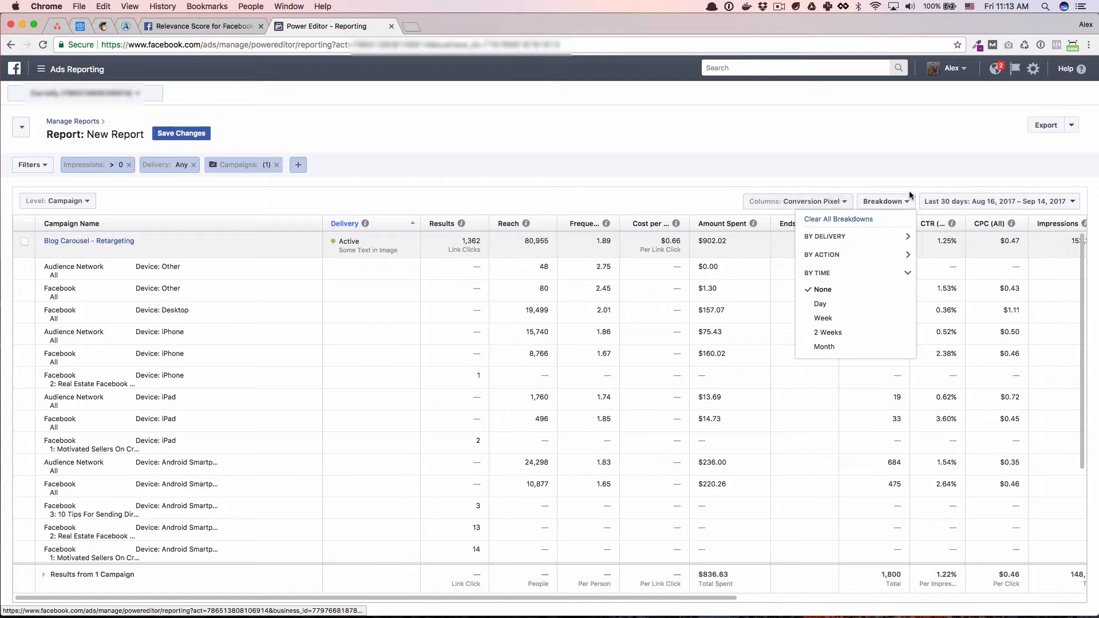
pyautogui.click(809, 173)
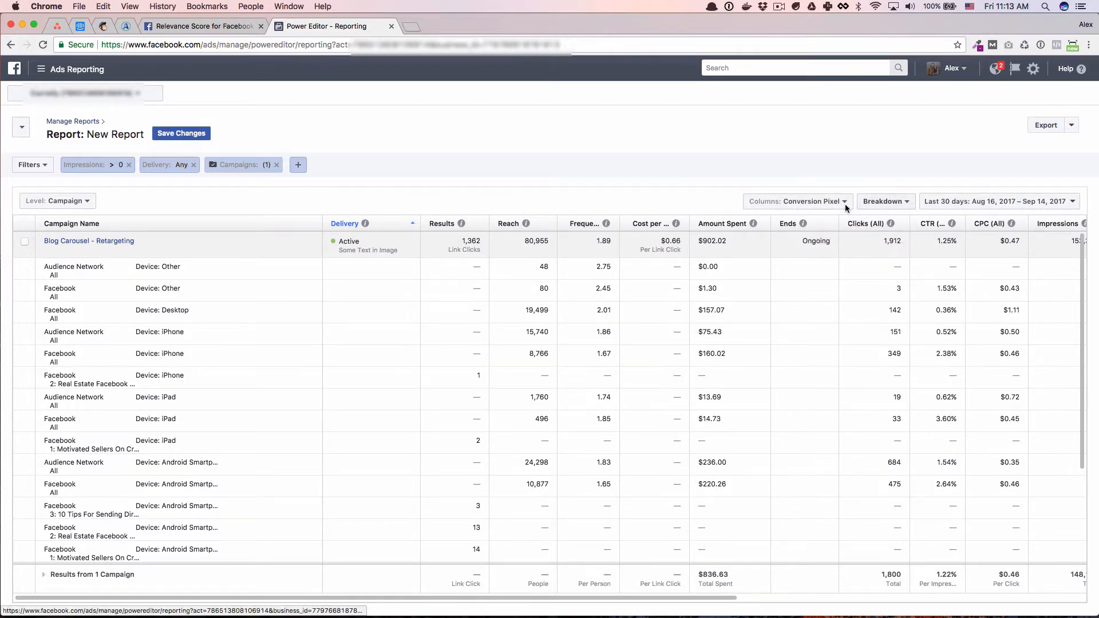
# Fill in the save settings with the report name Test Report and a Daily scheduled email, and close them without saving.
pyautogui.click(171, 134)
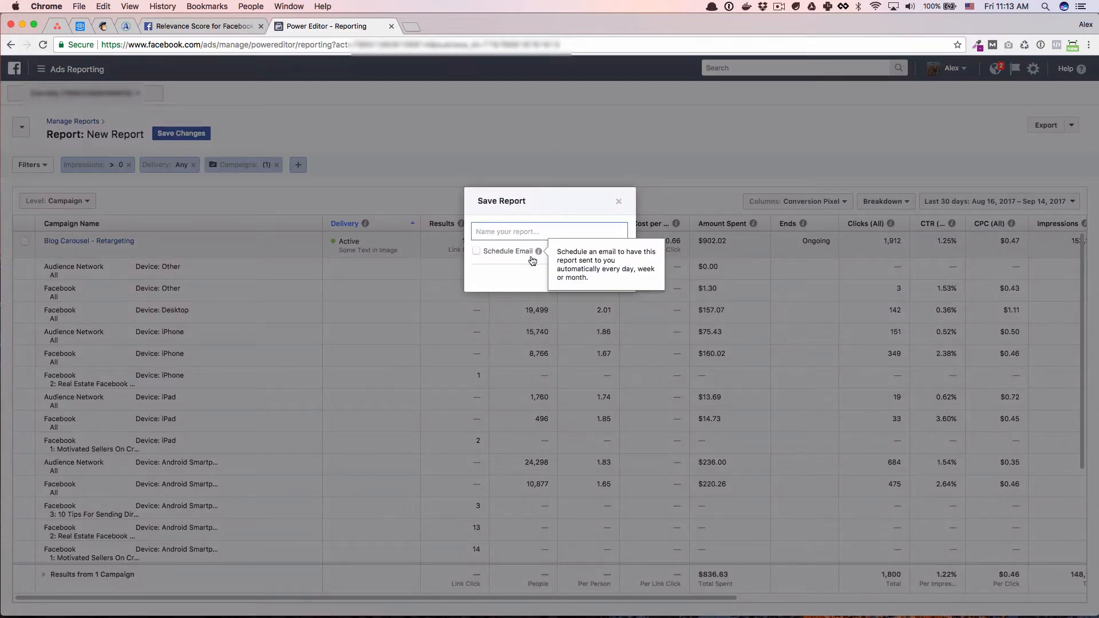
pyautogui.write('Test Report')
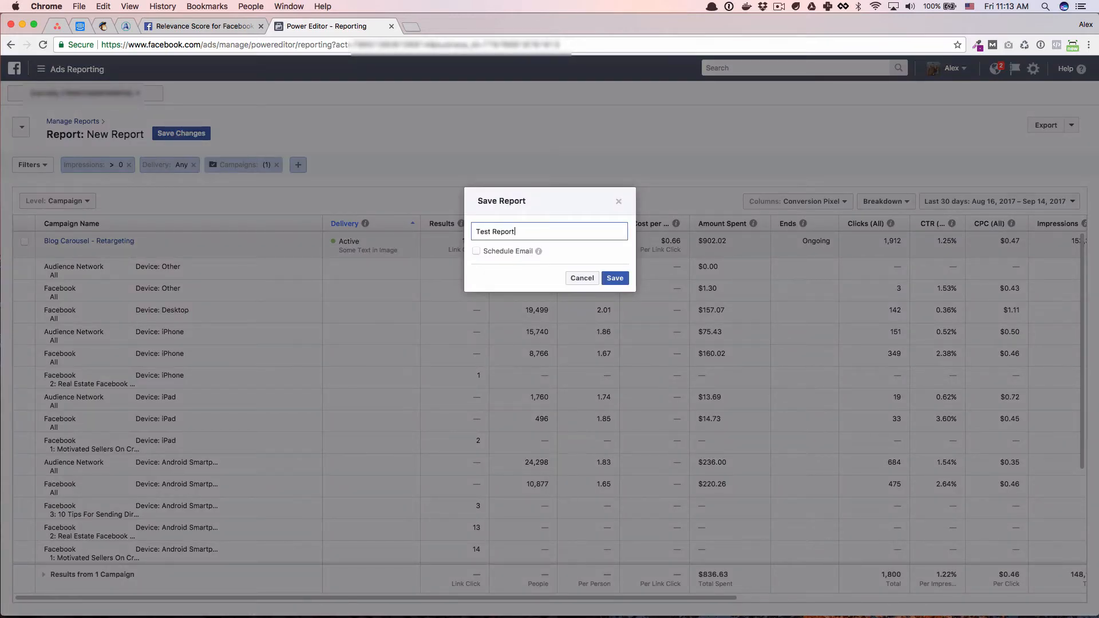
pyautogui.click(506, 251)
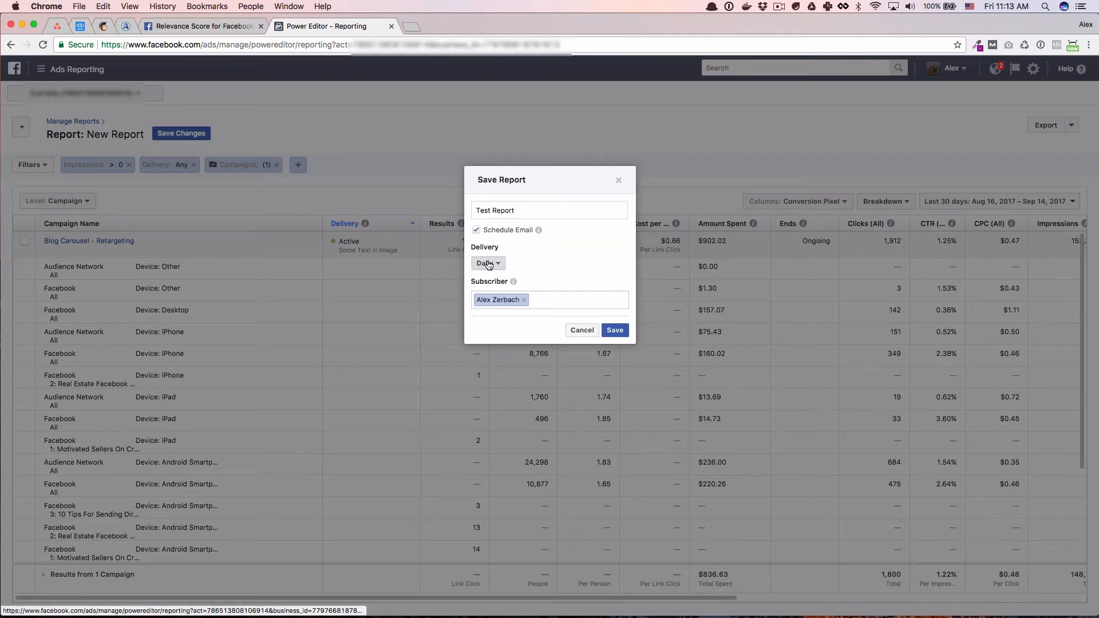
pyautogui.click(488, 263)
pyautogui.click(538, 273)
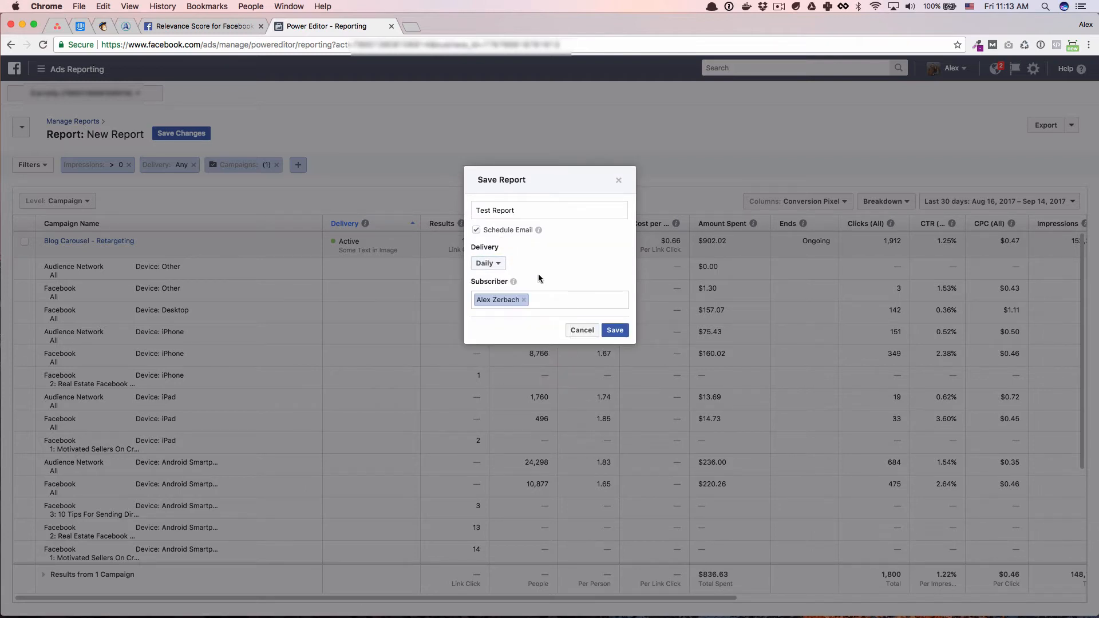
pyautogui.click(619, 180)
# Examine the report's export and share options and close the export settings without exporting.
pyautogui.click(1071, 124)
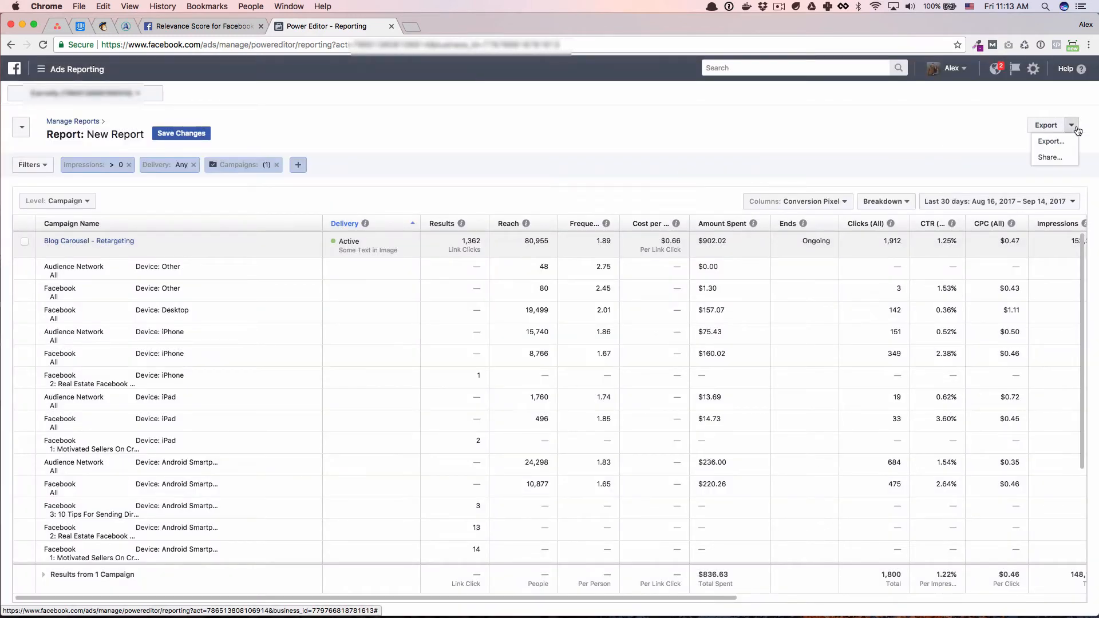
pyautogui.click(1075, 143)
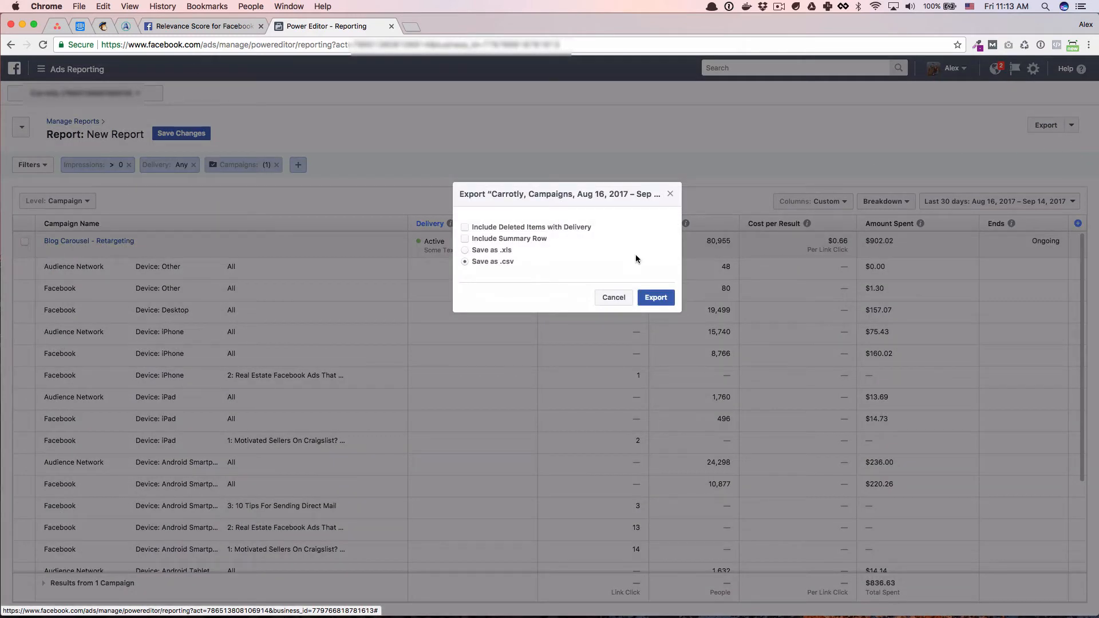
pyautogui.click(669, 194)
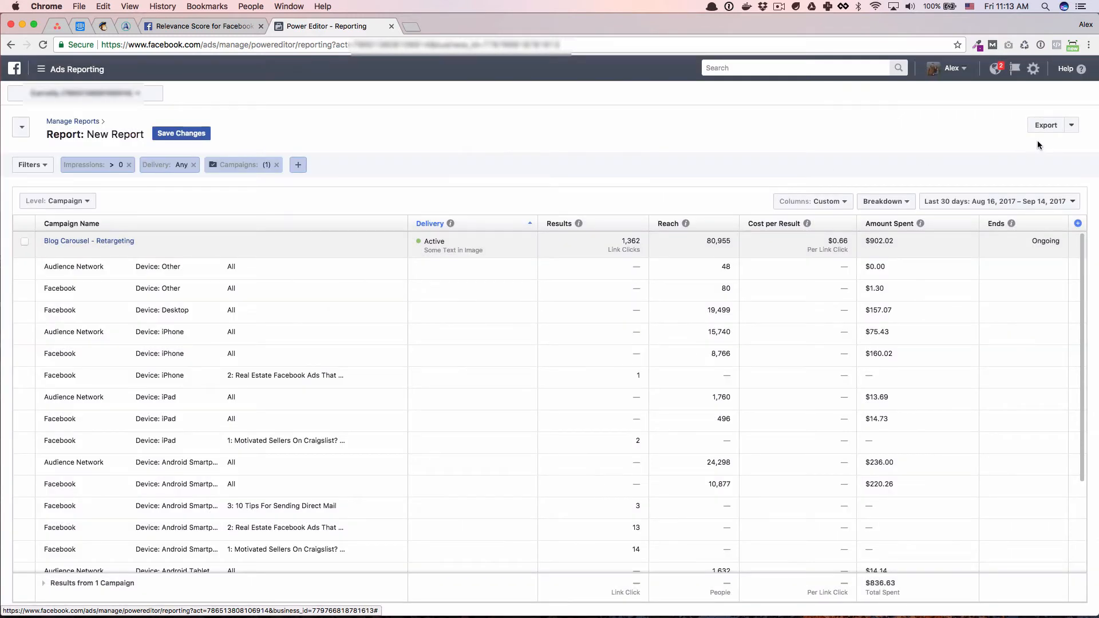
pyautogui.click(1074, 127)
pyautogui.click(580, 124)
# Look over the available filter categories and remove the Campaigns filter from the report.
pyautogui.click(33, 165)
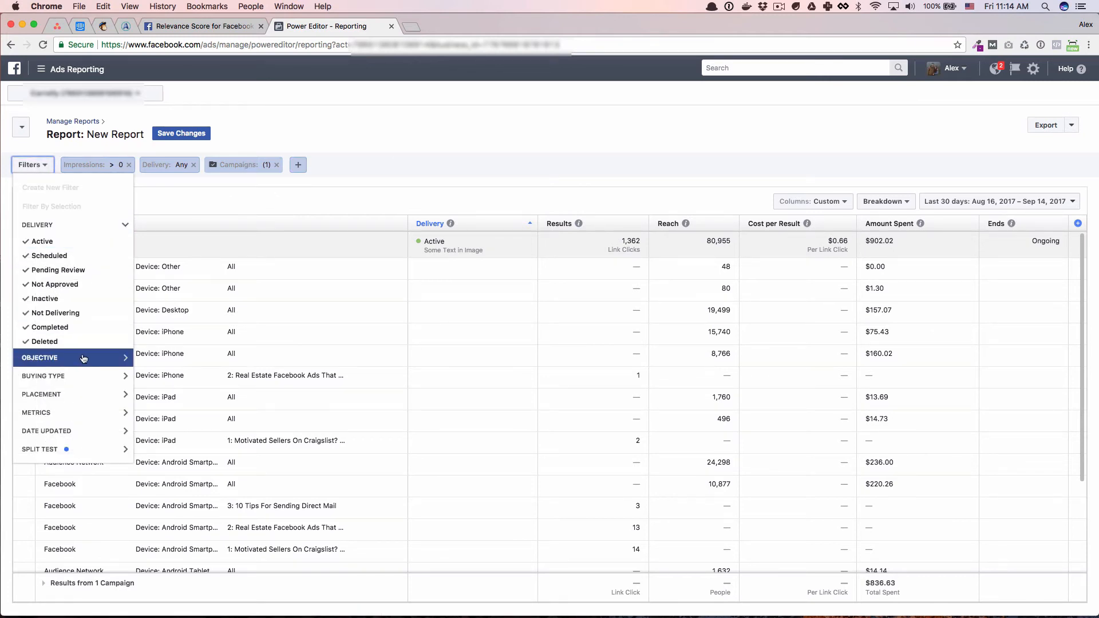
pyautogui.click(223, 203)
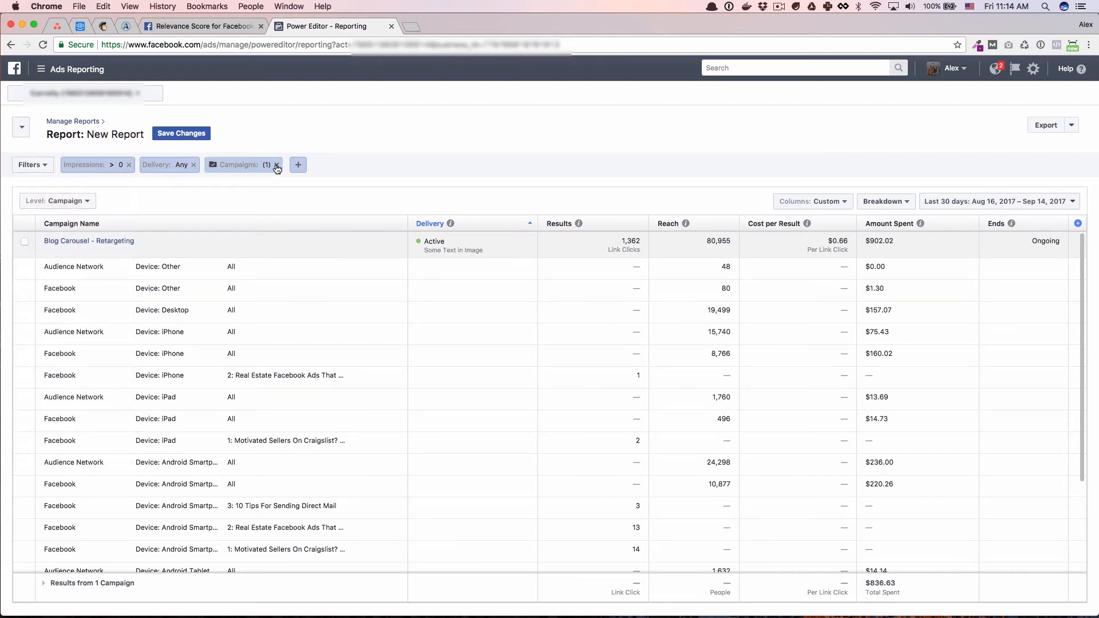
pyautogui.click(277, 165)
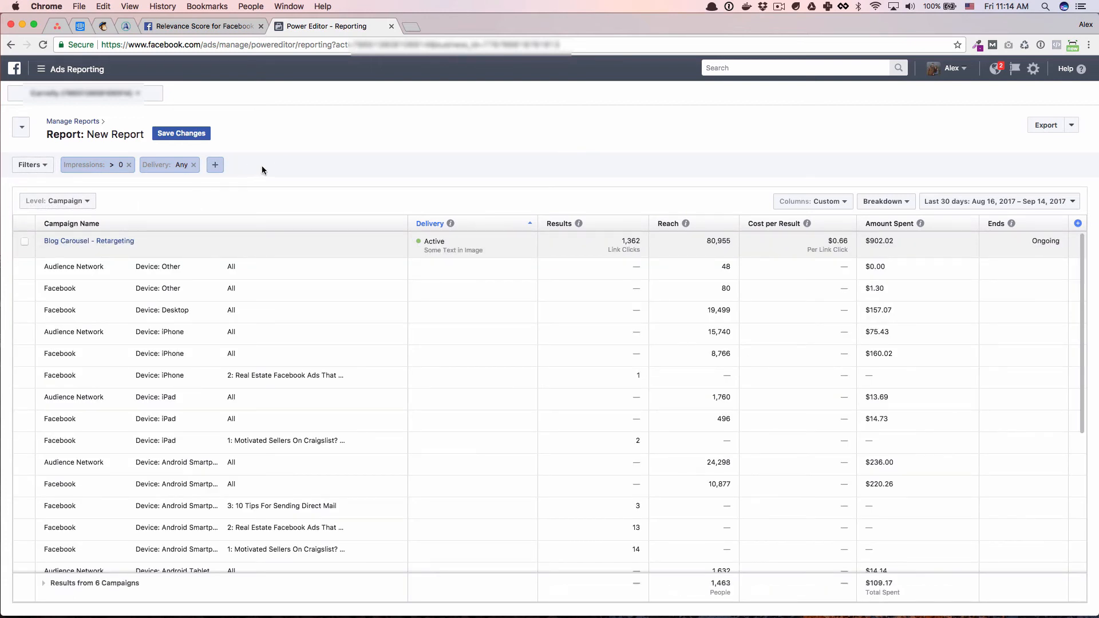
# Set the report's delivery breakdown to None and switch its columns to the Performance (Default) preset.
pyautogui.click(884, 202)
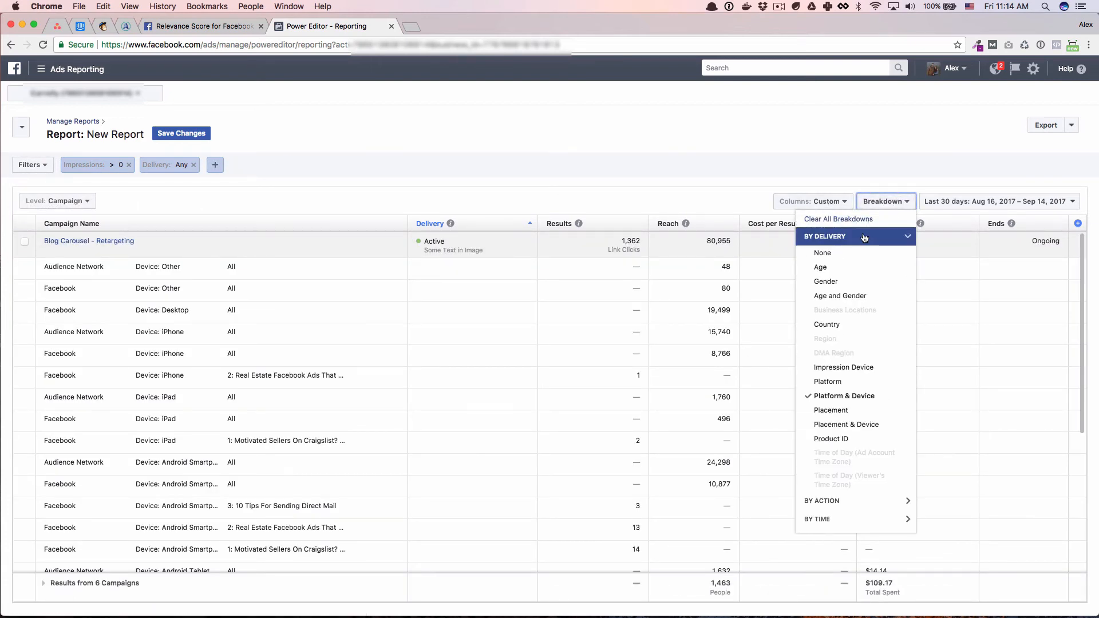
pyautogui.click(859, 252)
pyautogui.click(837, 201)
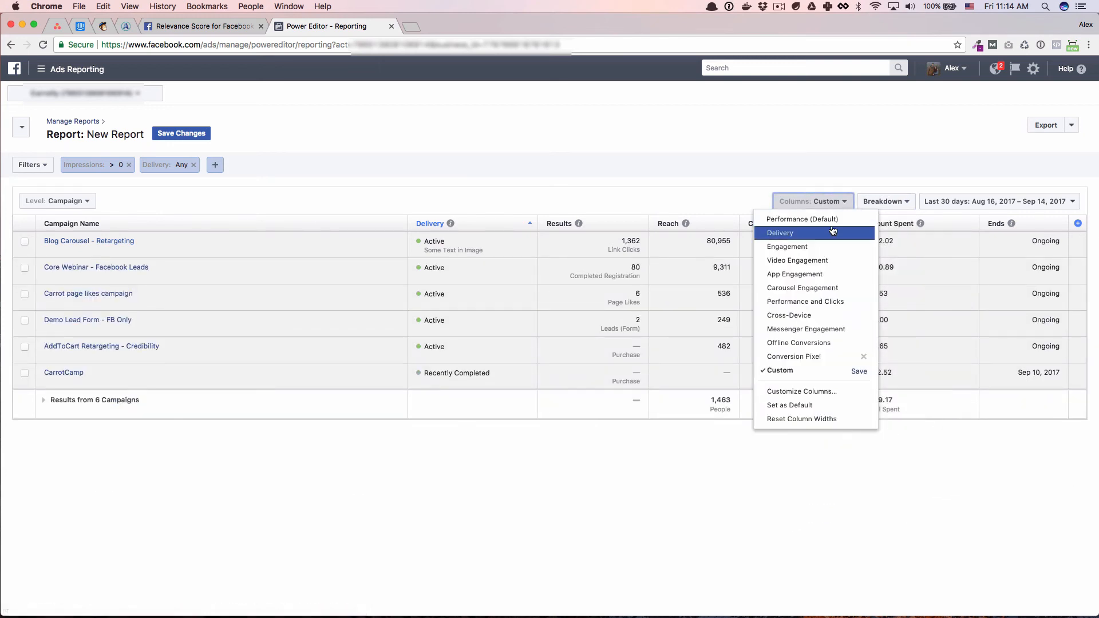
pyautogui.click(824, 220)
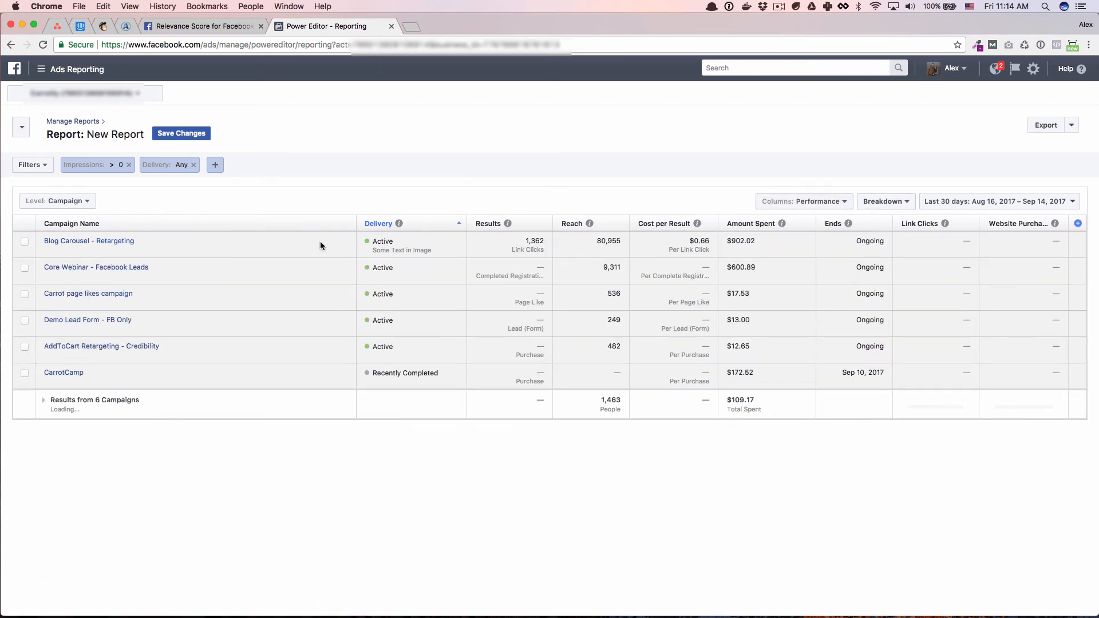
# Add a new report filter and change its field to Ad Set Name and finally to Ad Name with the contains condition.
pyautogui.click(215, 165)
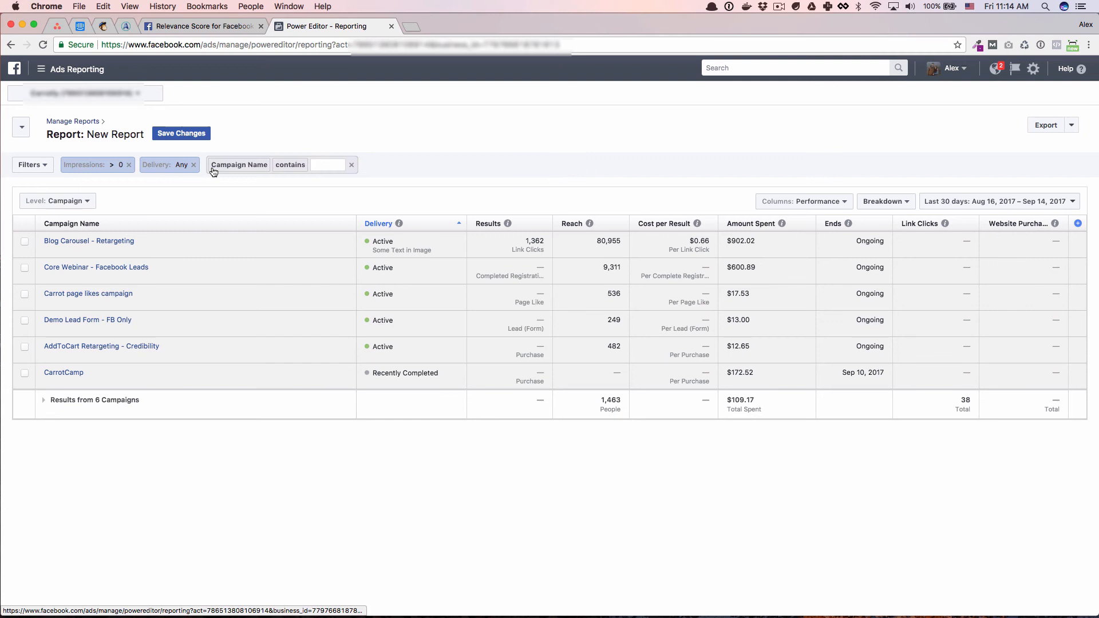
pyautogui.click(256, 165)
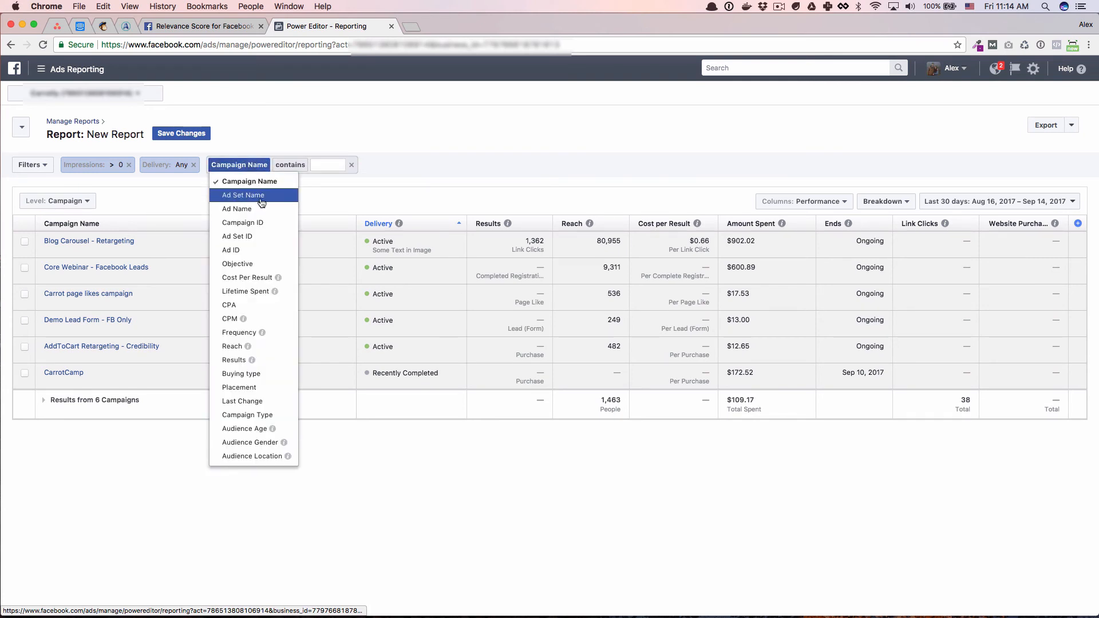
pyautogui.click(251, 195)
pyautogui.click(254, 167)
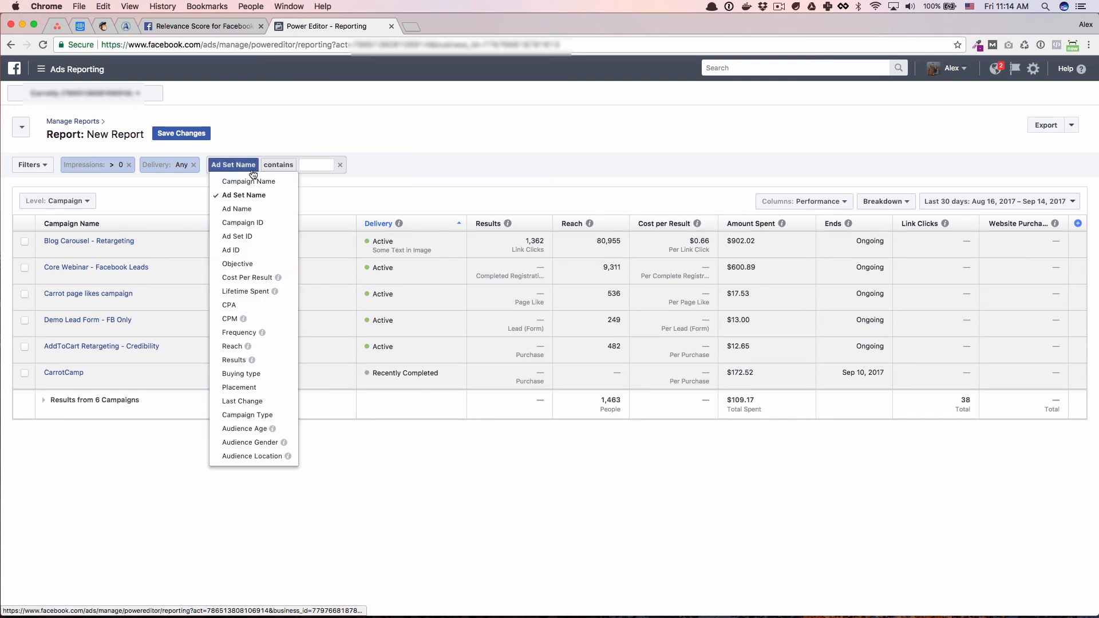
pyautogui.click(259, 210)
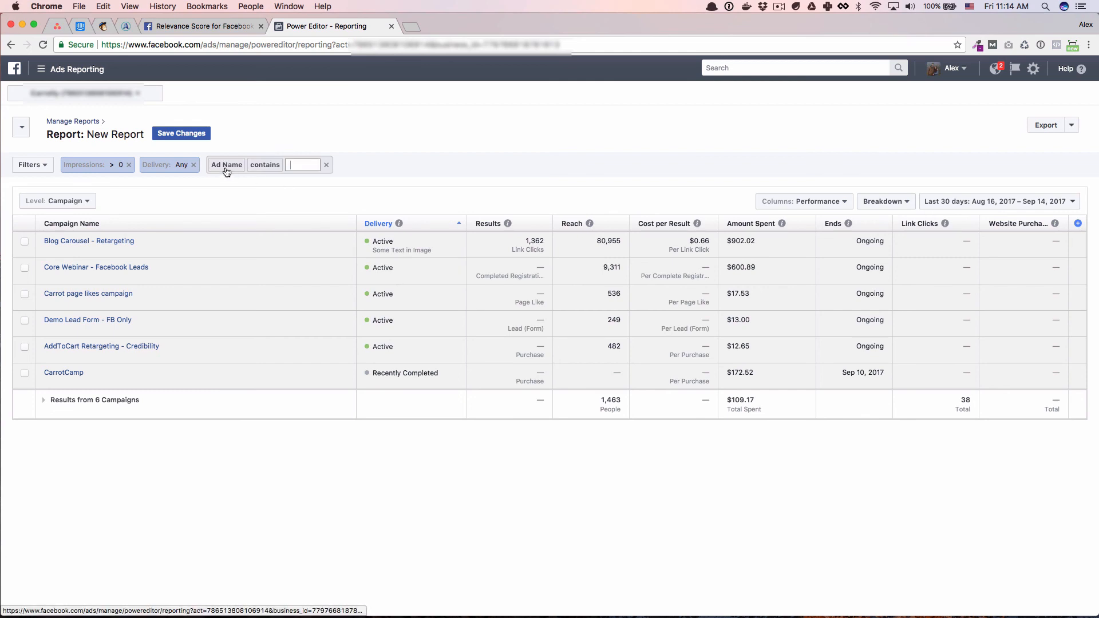